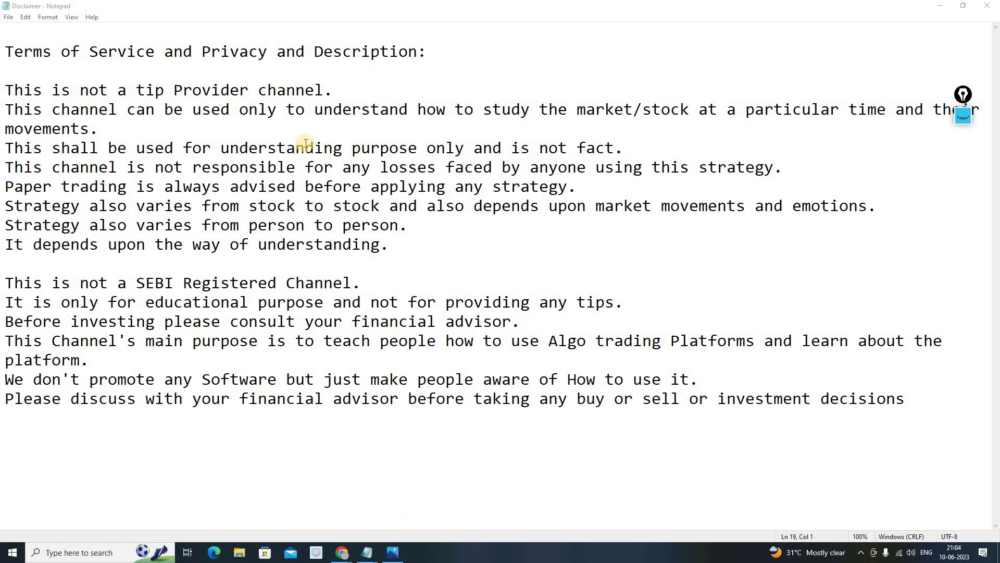
Close the disclaimer note and bring up the YouTube video showing the 145 Strategy rules in Chrome
{"action": "left_click", "coordinate": [994, 6]}
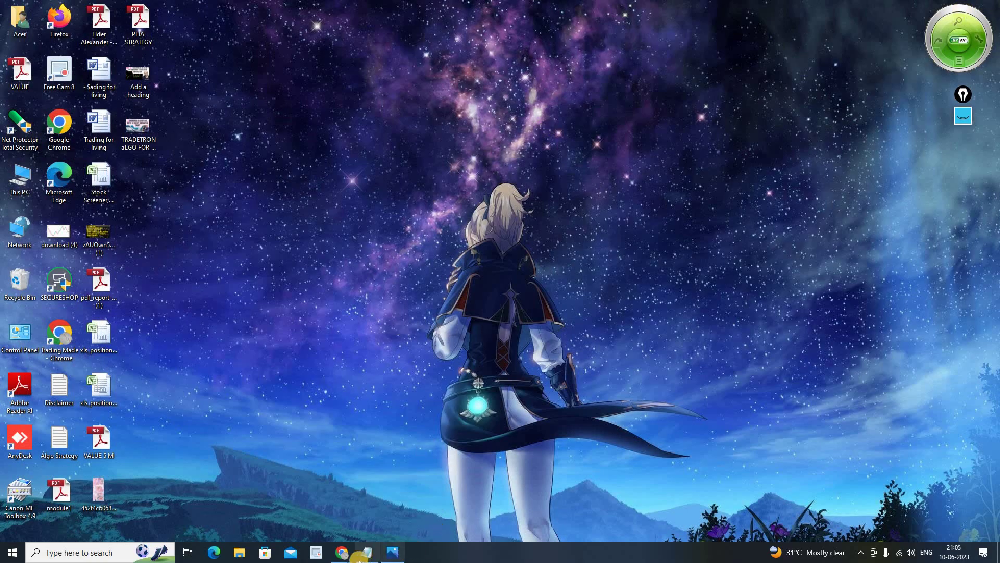
{"action": "mouse_move", "coordinate": [343, 558]}
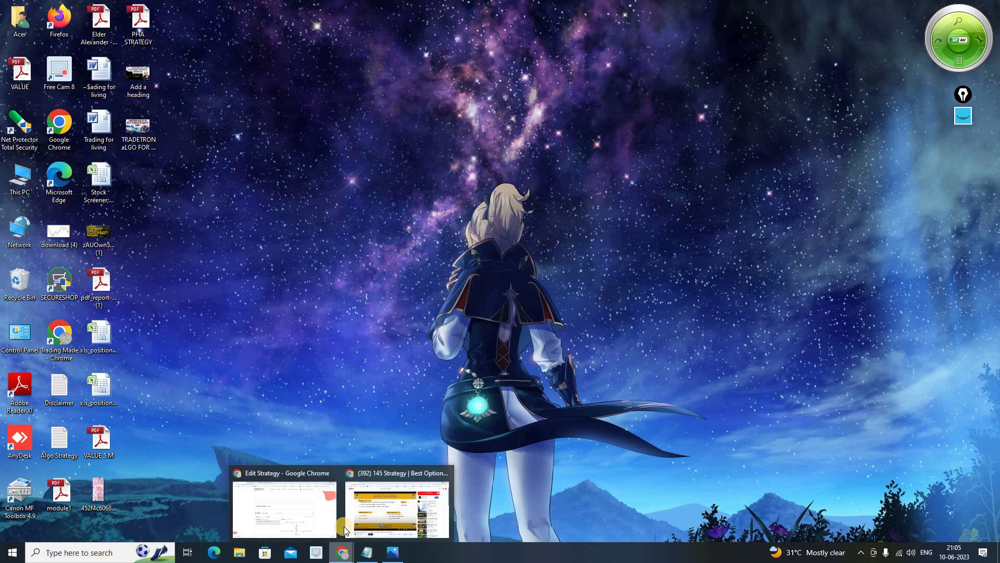
{"action": "left_click", "coordinate": [396, 515]}
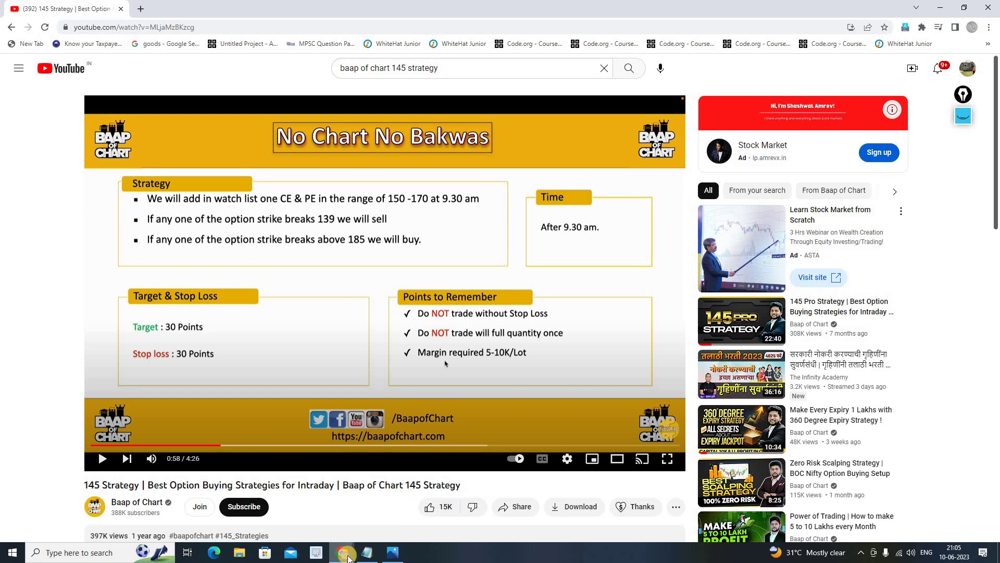
Switch to the Tradetron strategy editor and examine the entry, repair and exit conditions of Sets 1 and 2 and the universal exit
{"action": "left_click", "coordinate": [342, 558]}
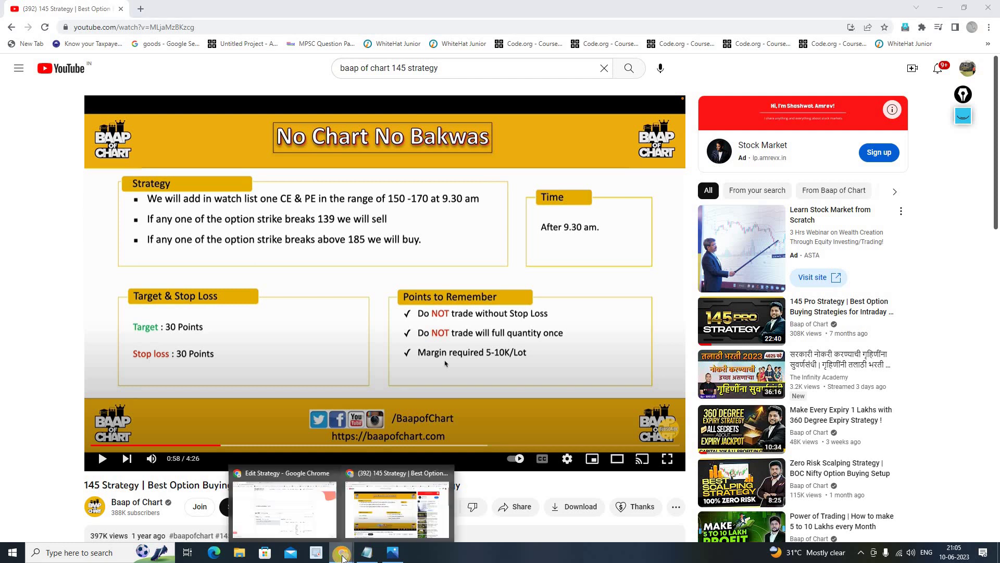
{"action": "left_click", "coordinate": [285, 518]}
{"action": "scroll", "coordinate": [458, 493], "scroll_direction": "down", "scroll_amount": 9}
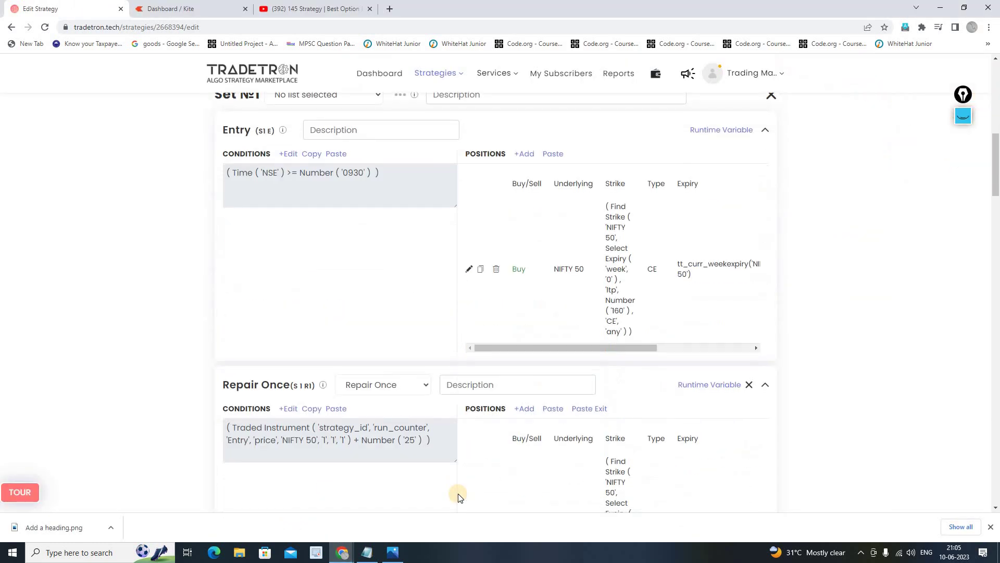
{"action": "scroll", "coordinate": [458, 493], "scroll_direction": "up", "scroll_amount": 6}
{"action": "scroll", "coordinate": [458, 497], "scroll_direction": "up", "scroll_amount": 10}
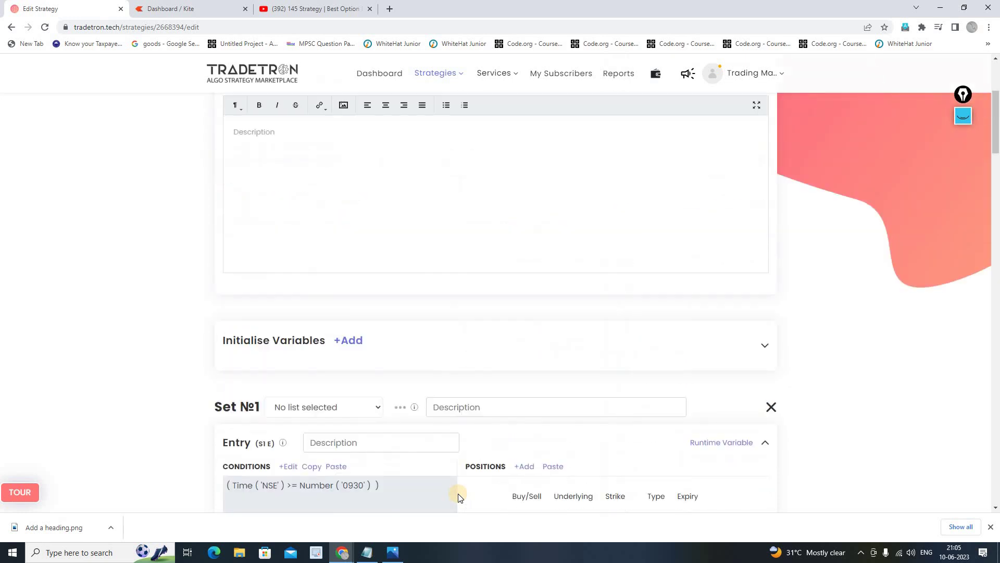
{"action": "scroll", "coordinate": [458, 496], "scroll_direction": "down", "scroll_amount": 10}
{"action": "scroll", "coordinate": [458, 493], "scroll_direction": "up", "scroll_amount": 4}
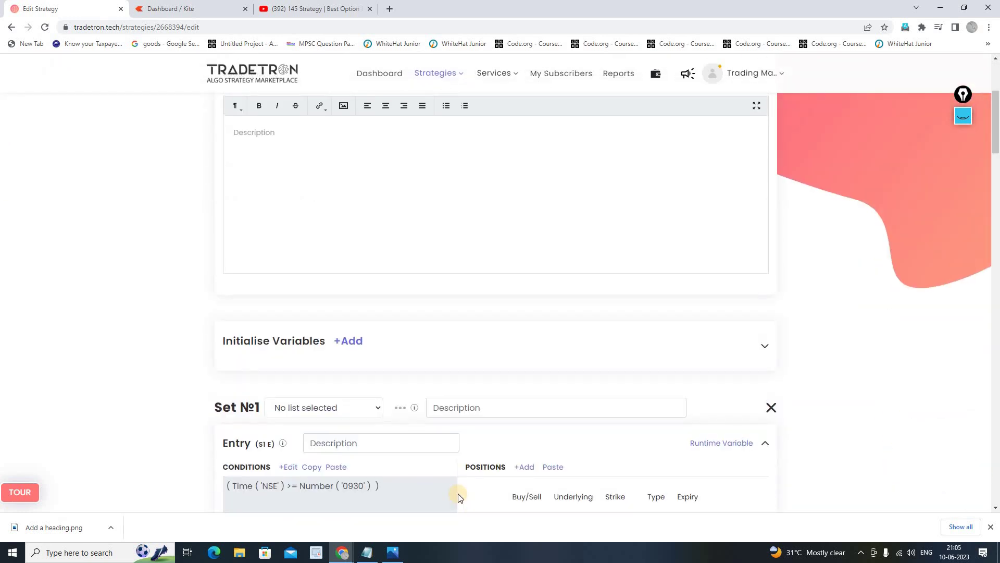
{"action": "scroll", "coordinate": [458, 493], "scroll_direction": "up", "scroll_amount": 4}
{"action": "scroll", "coordinate": [458, 493], "scroll_direction": "down", "scroll_amount": 5}
{"action": "scroll", "coordinate": [458, 493], "scroll_direction": "down", "scroll_amount": 2}
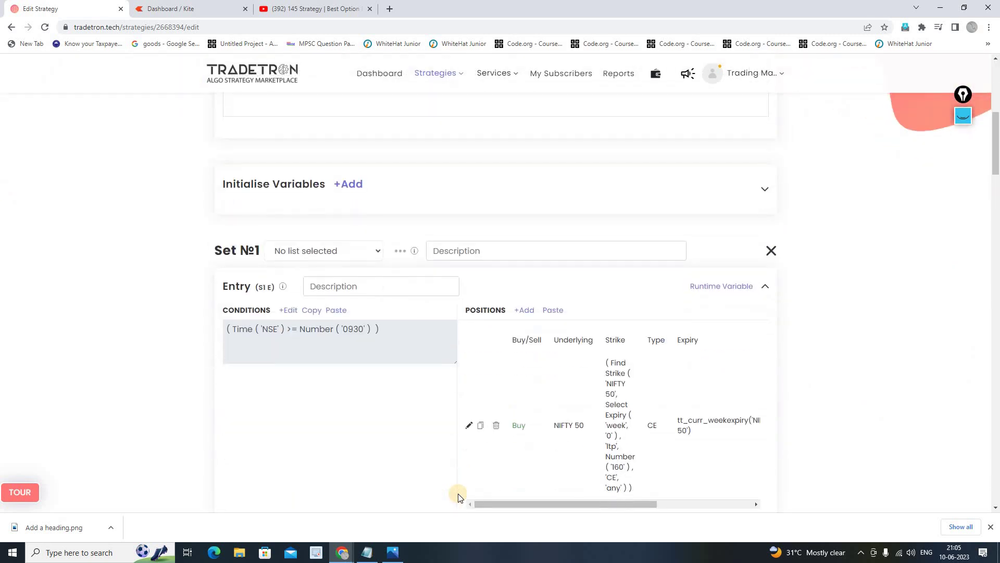
{"action": "scroll", "coordinate": [458, 493], "scroll_direction": "down", "scroll_amount": 5}
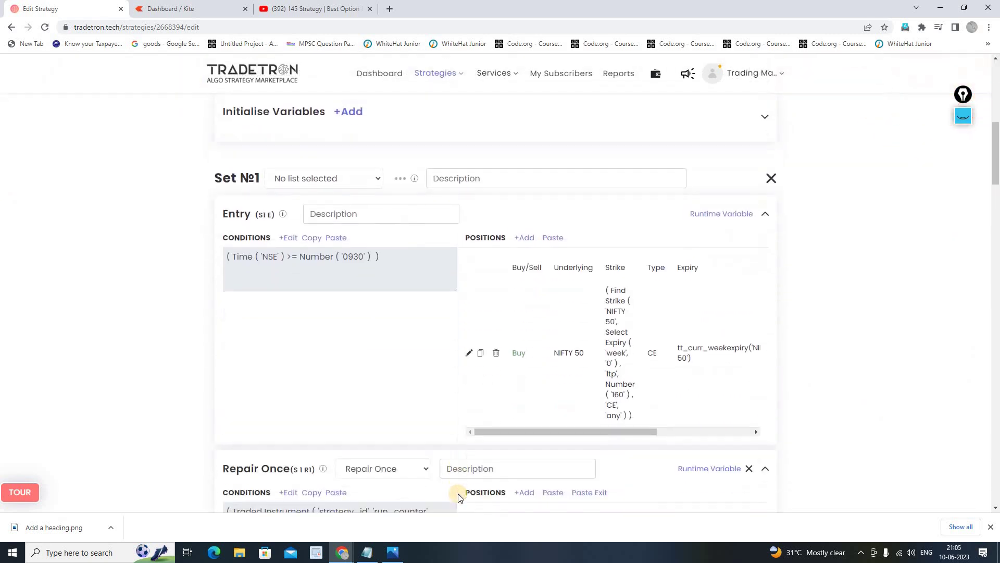
{"action": "scroll", "coordinate": [458, 493], "scroll_direction": "down", "scroll_amount": 18}
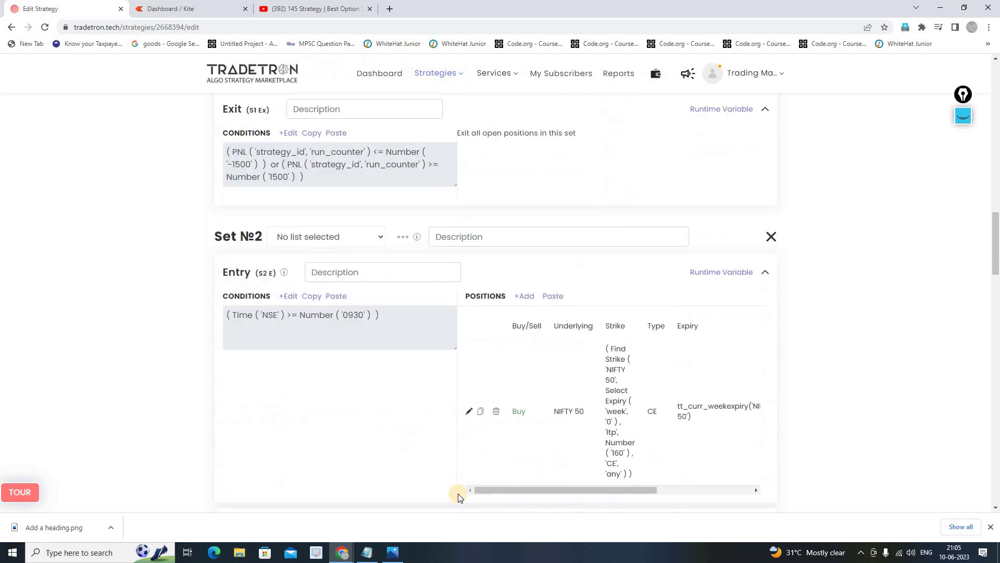
{"action": "scroll", "coordinate": [458, 493], "scroll_direction": "down", "scroll_amount": 9}
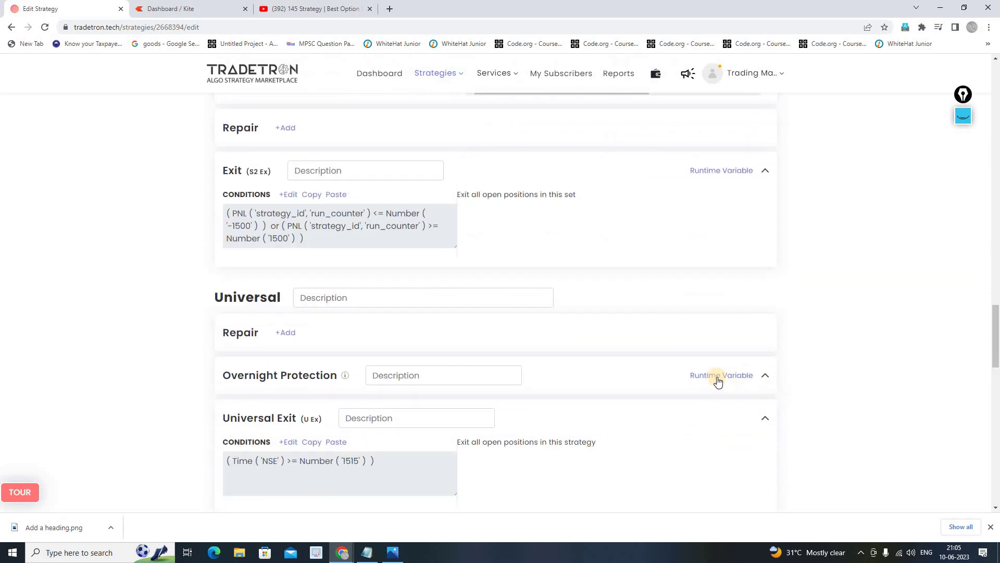
{"action": "scroll", "coordinate": [557, 412], "scroll_direction": "up", "scroll_amount": 5}
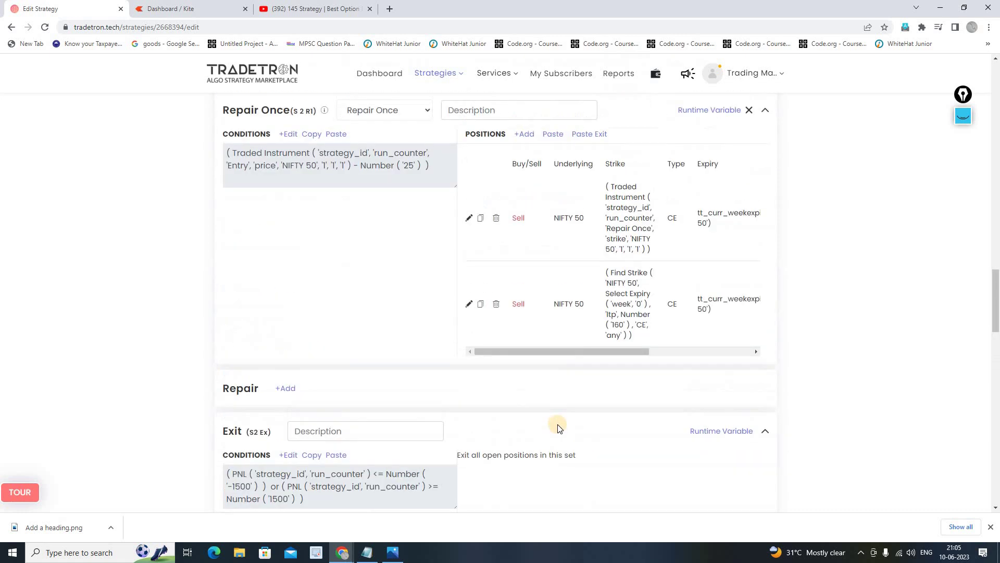
Add a new third set to the strategy
{"action": "scroll", "coordinate": [591, 458], "scroll_direction": "down", "scroll_amount": 5}
{"action": "scroll", "coordinate": [592, 458], "scroll_direction": "down", "scroll_amount": 5}
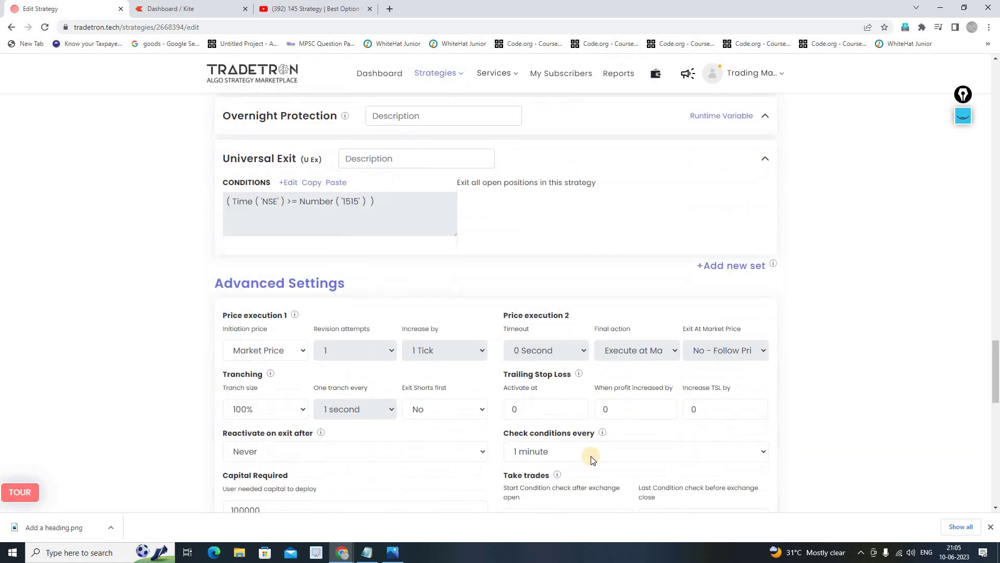
{"action": "scroll", "coordinate": [683, 379], "scroll_direction": "up", "scroll_amount": 5}
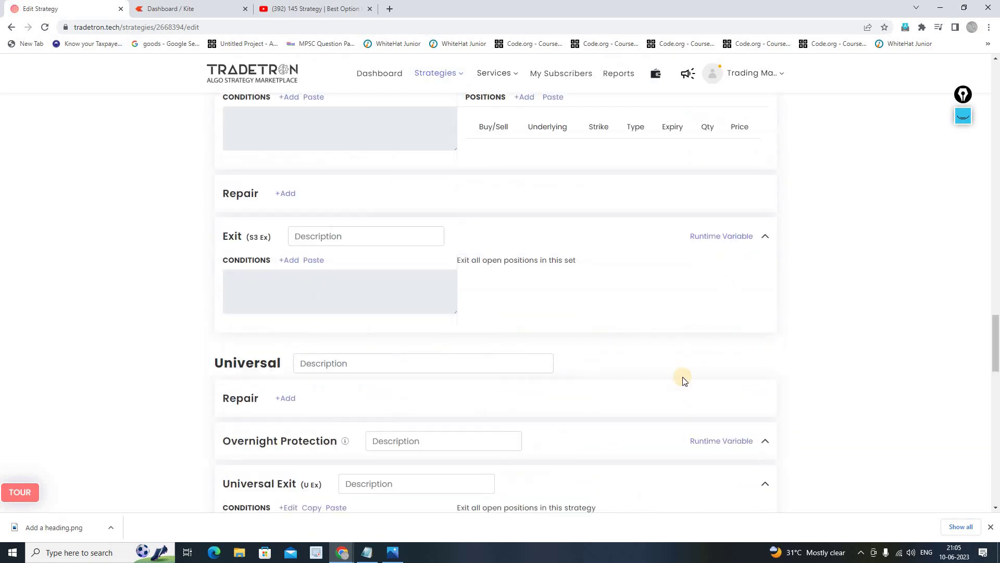
{"action": "scroll", "coordinate": [683, 379], "scroll_direction": "down", "scroll_amount": 7}
{"action": "scroll", "coordinate": [683, 393], "scroll_direction": "up", "scroll_amount": 3}
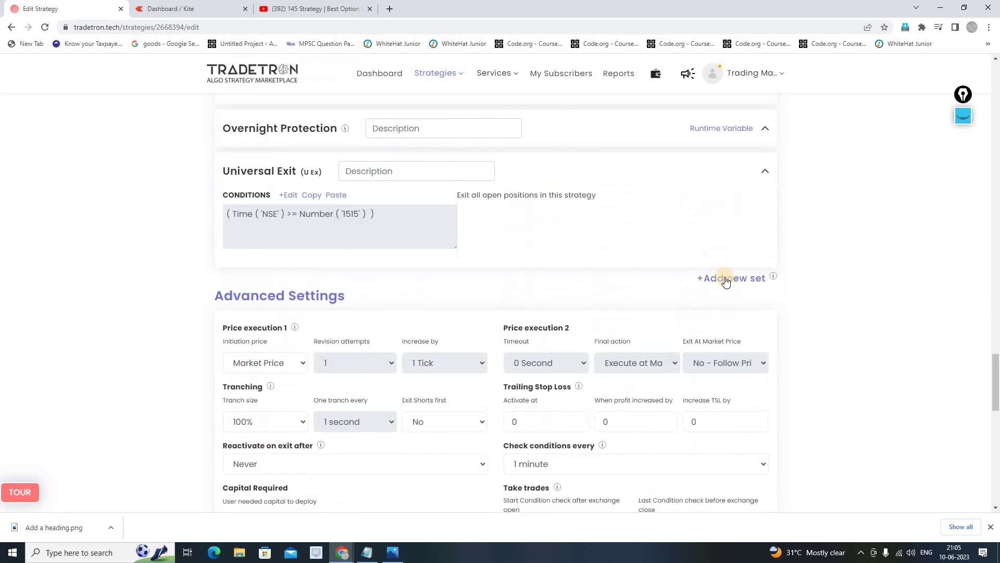
Copy the entry condition of Set 1 into the entry conditions of Set 3
{"action": "scroll", "coordinate": [594, 454], "scroll_direction": "up", "scroll_amount": 20}
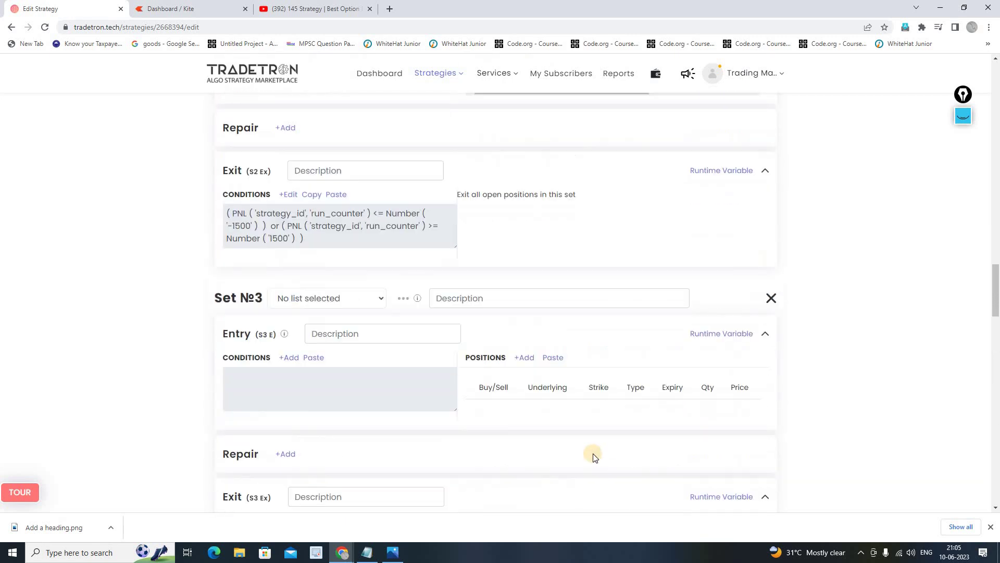
{"action": "scroll", "coordinate": [593, 453], "scroll_direction": "up", "scroll_amount": 20}
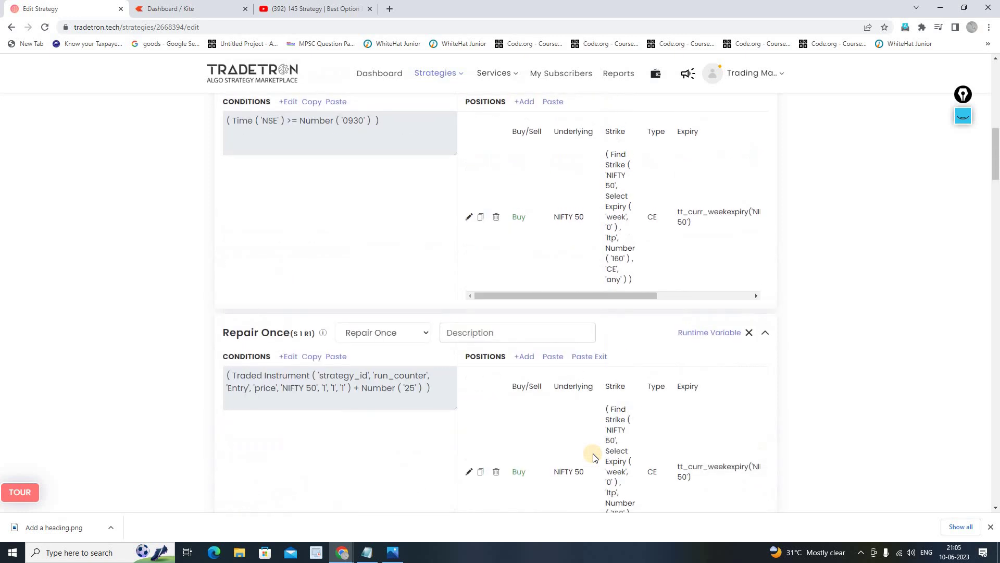
{"action": "scroll", "coordinate": [593, 453], "scroll_direction": "down", "scroll_amount": 4}
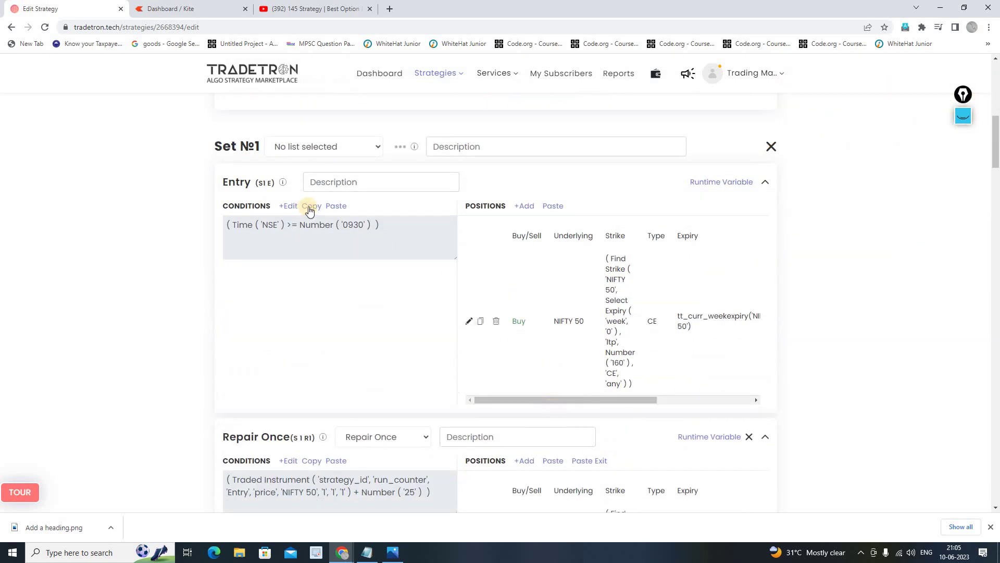
{"action": "left_click", "coordinate": [309, 210]}
{"action": "scroll", "coordinate": [408, 453], "scroll_direction": "down", "scroll_amount": 5}
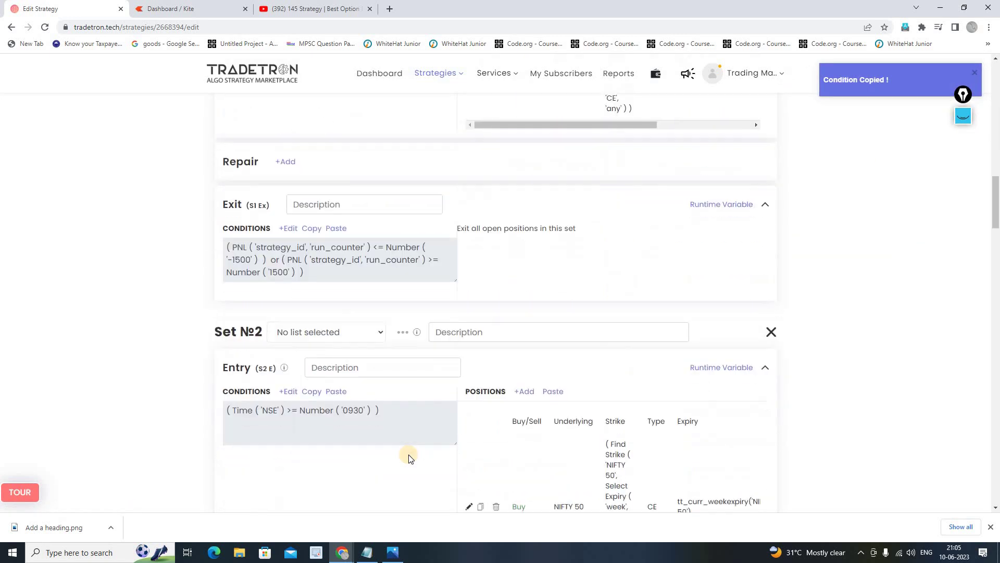
{"action": "scroll", "coordinate": [408, 458], "scroll_direction": "down", "scroll_amount": 14}
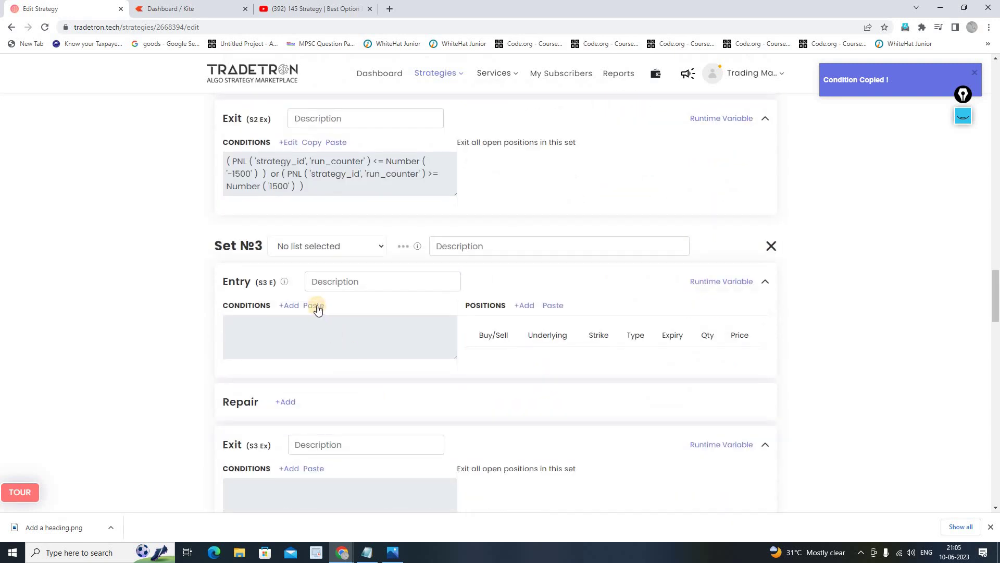
{"action": "left_click", "coordinate": [315, 306]}
Copy the NIFTY 50 buy leg from the Set 1 entry into the entry positions of Set 3
{"action": "scroll", "coordinate": [641, 427], "scroll_direction": "up", "scroll_amount": 13}
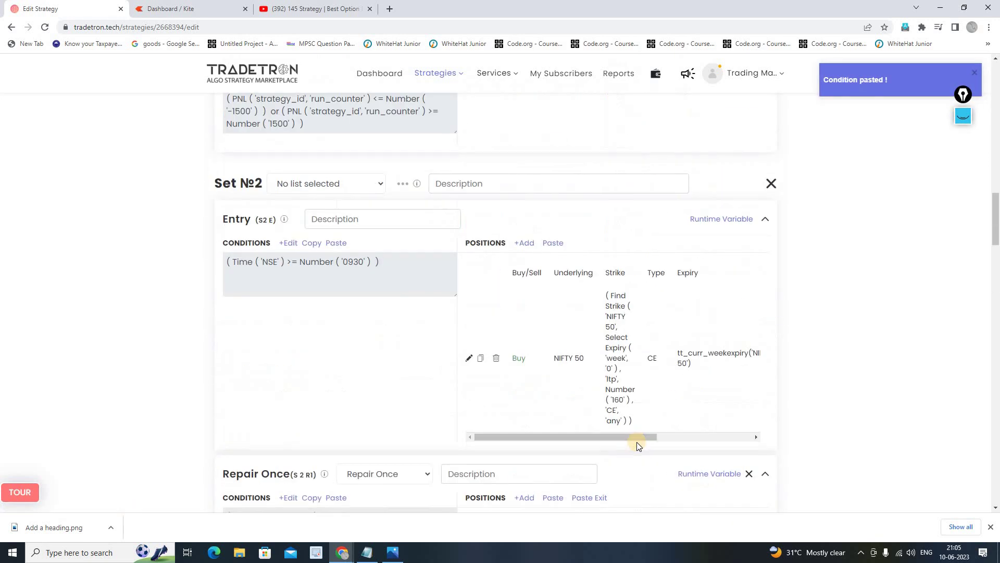
{"action": "scroll", "coordinate": [636, 441], "scroll_direction": "up", "scroll_amount": 18}
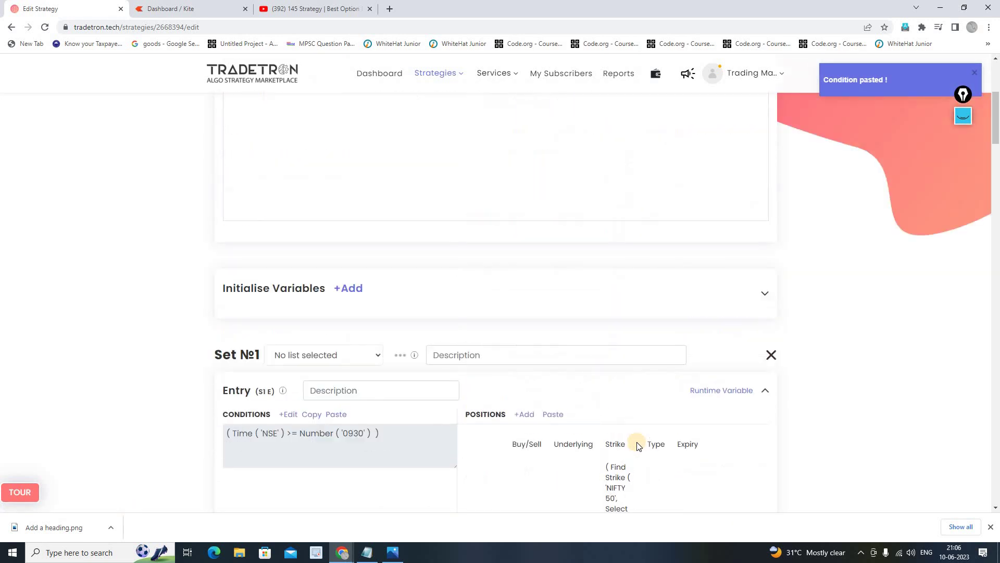
{"action": "scroll", "coordinate": [638, 447], "scroll_direction": "down", "scroll_amount": 3}
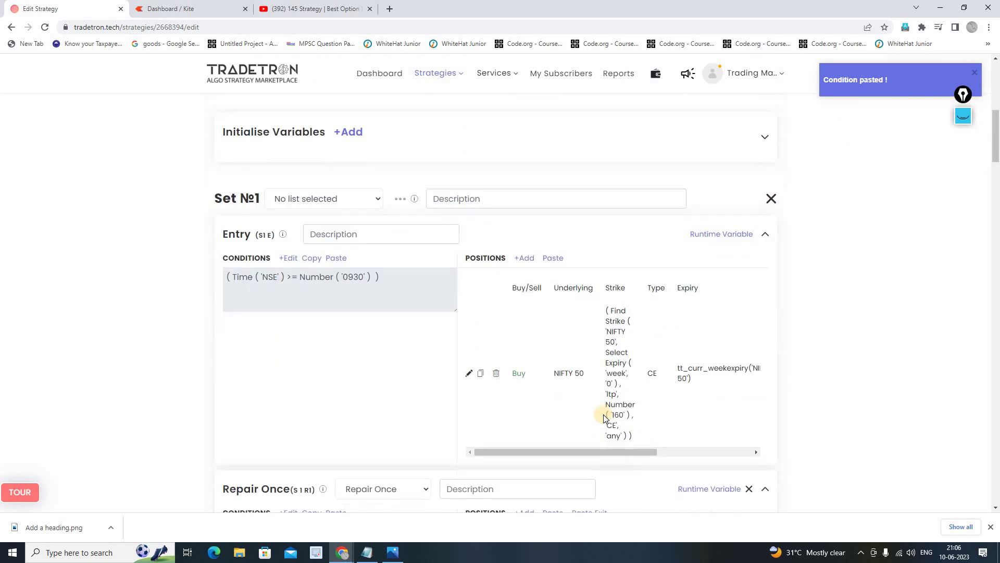
{"action": "left_click", "coordinate": [479, 376]}
{"action": "scroll", "coordinate": [599, 453], "scroll_direction": "down", "scroll_amount": 15}
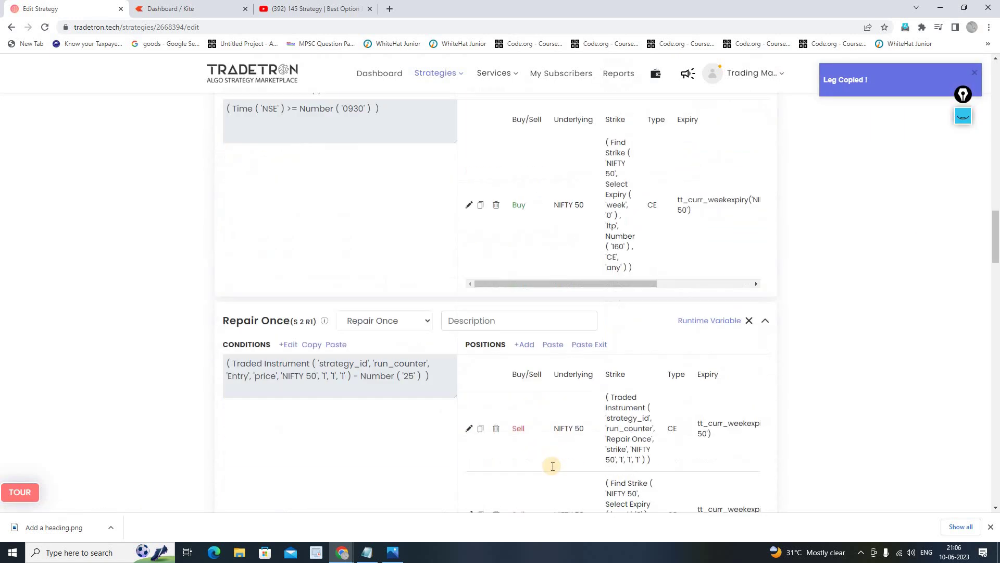
{"action": "scroll", "coordinate": [553, 466], "scroll_direction": "down", "scroll_amount": 10}
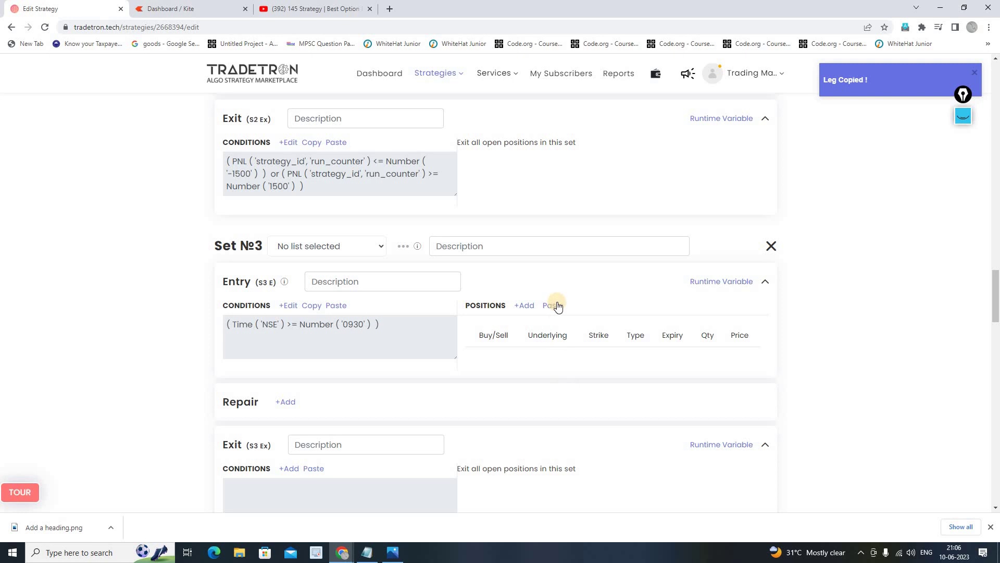
{"action": "left_click", "coordinate": [556, 306]}
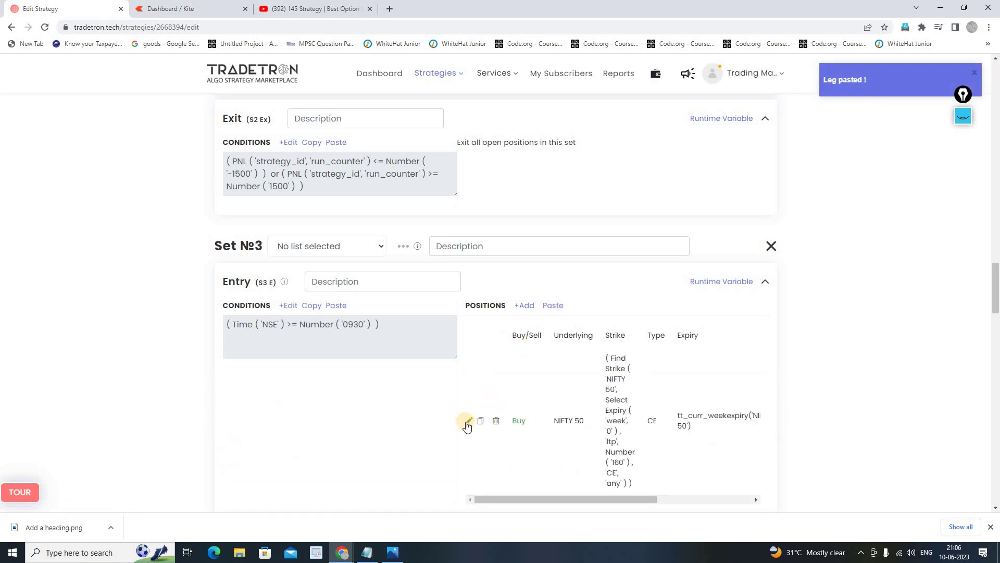
Edit the Set 3 entry leg to a Put with Current Week expiry and NIFTY 50 as the underlying
{"action": "left_click", "coordinate": [468, 421]}
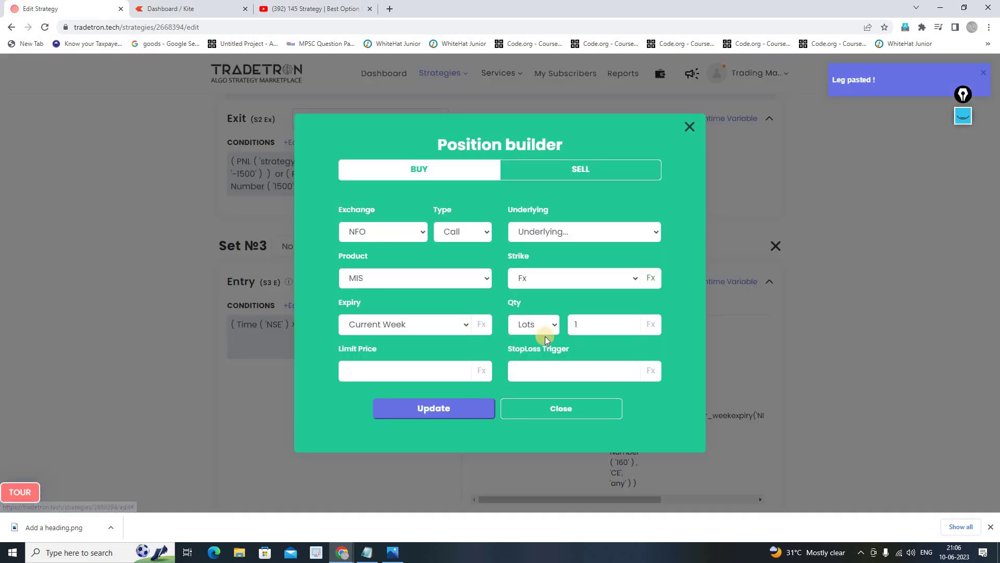
{"action": "left_click", "coordinate": [474, 233]}
{"action": "left_click", "coordinate": [458, 261]}
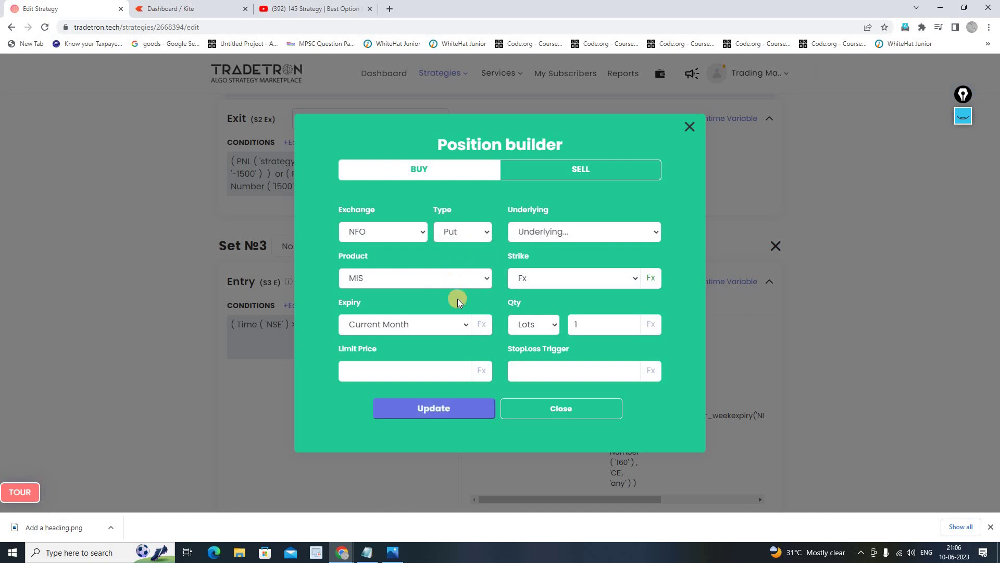
{"action": "left_click", "coordinate": [442, 331]}
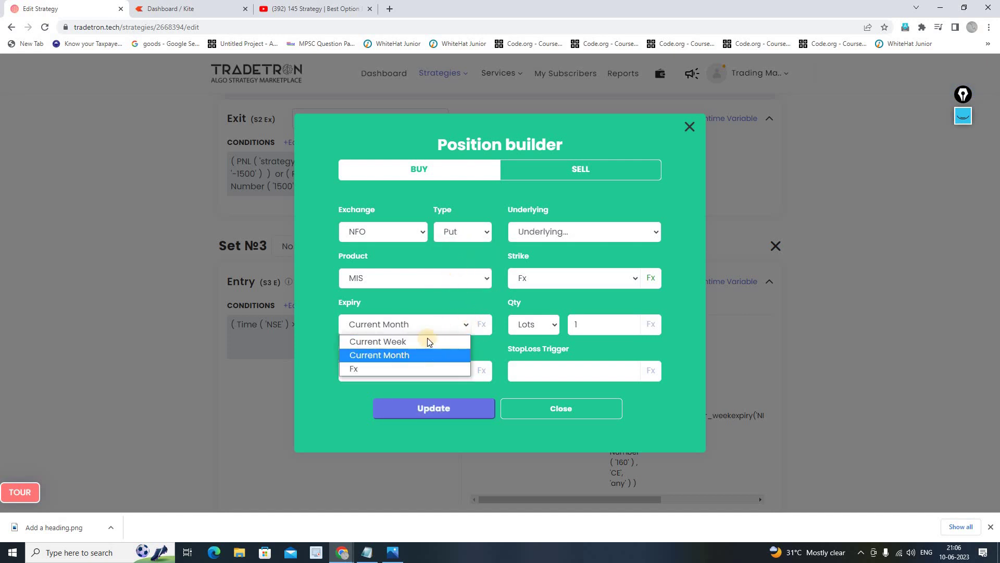
{"action": "left_click", "coordinate": [429, 353]}
{"action": "left_click", "coordinate": [580, 237]}
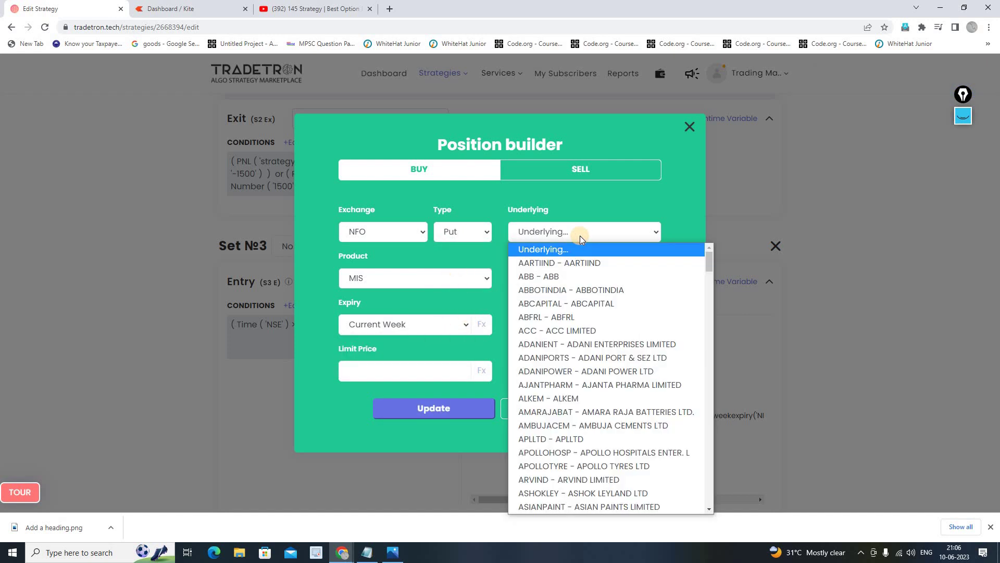
{"action": "type", "text": "nifty"}
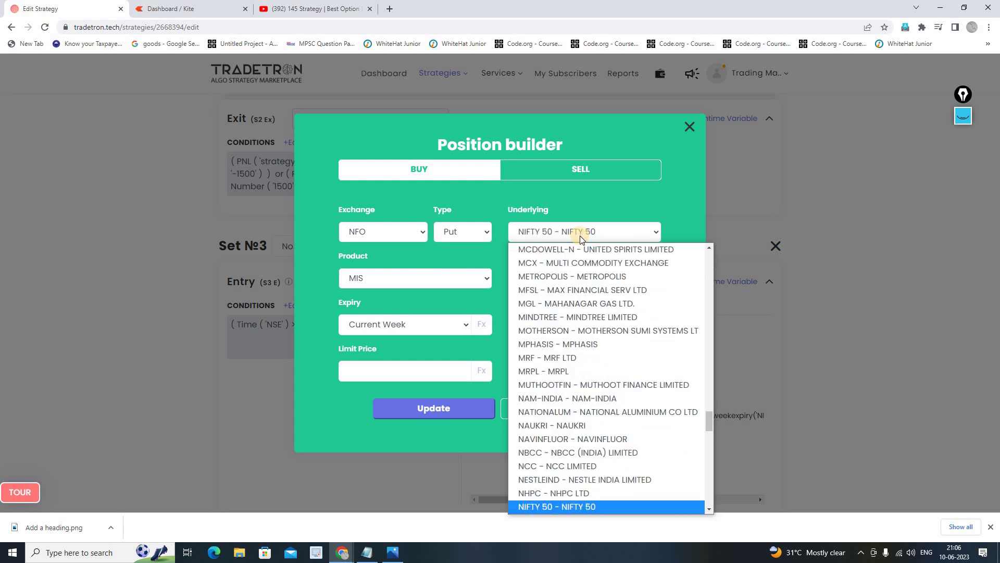
{"action": "left_click", "coordinate": [609, 504]}
Set the option type of the Find Strike formula in the Set 3 entry leg to PE and update the position
{"action": "left_click", "coordinate": [652, 278]}
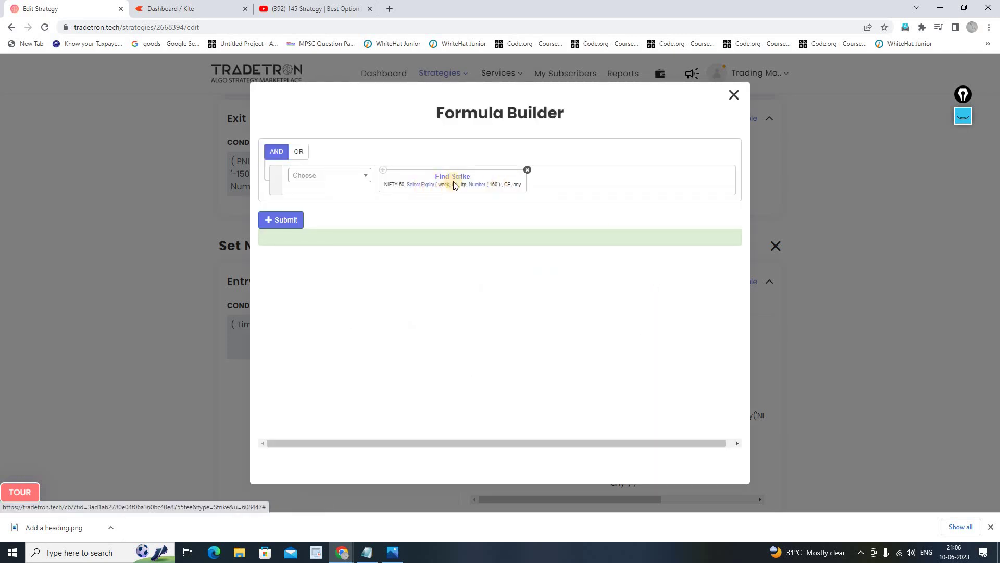
{"action": "left_click", "coordinate": [452, 181]}
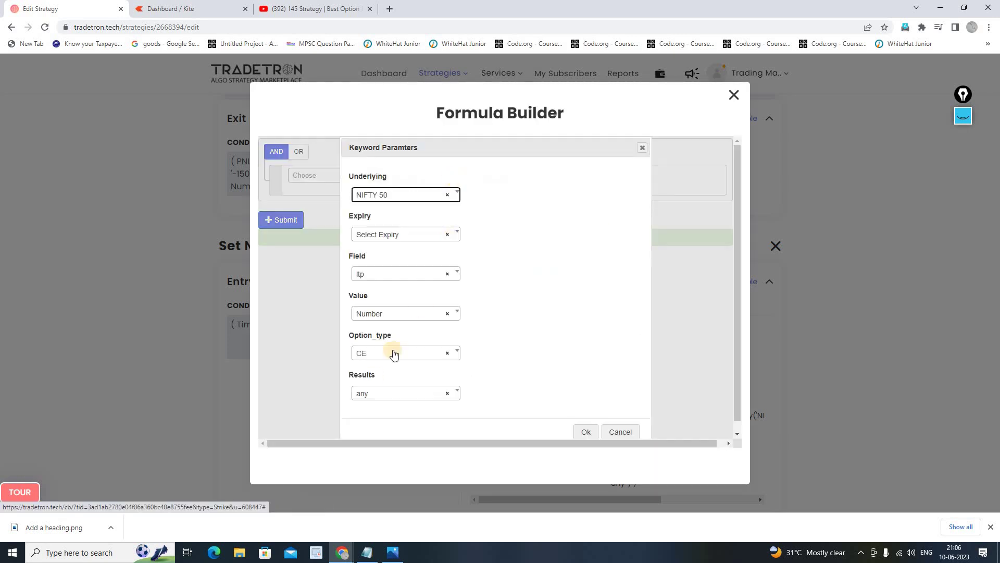
{"action": "left_click", "coordinate": [379, 353]}
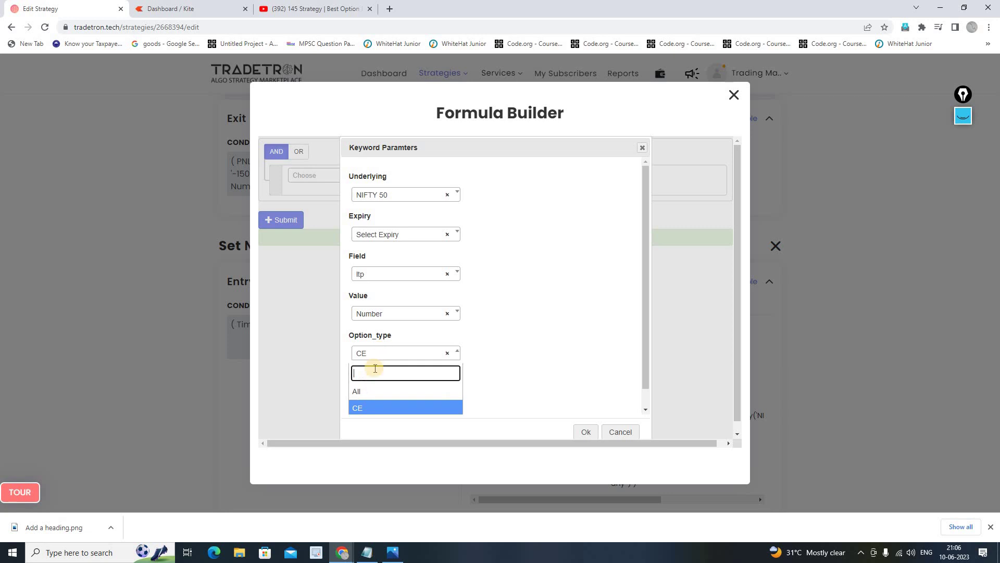
{"action": "scroll", "coordinate": [384, 399], "scroll_direction": "down", "scroll_amount": 1}
{"action": "left_click", "coordinate": [375, 408]}
{"action": "left_click", "coordinate": [586, 433]}
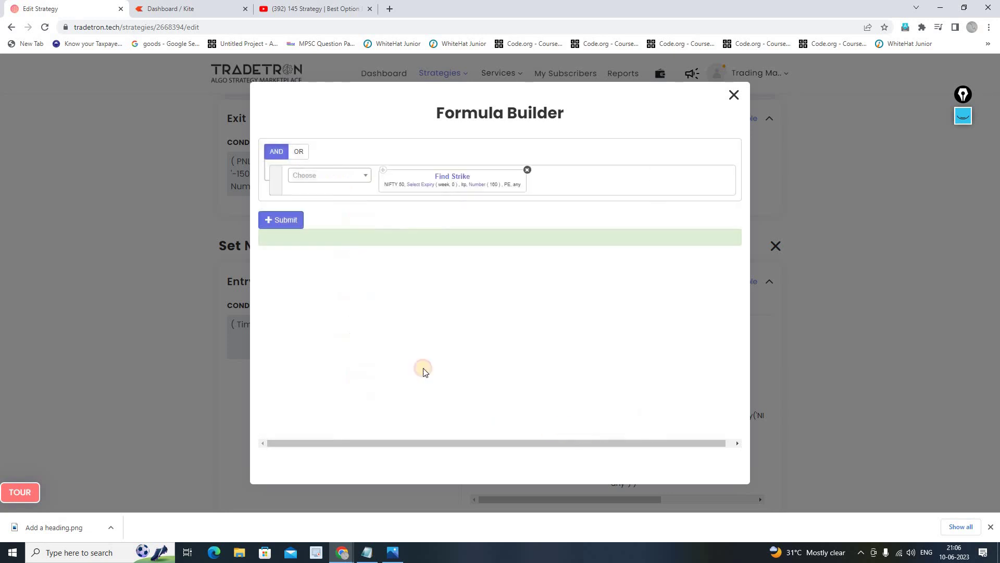
{"action": "left_click", "coordinate": [286, 221]}
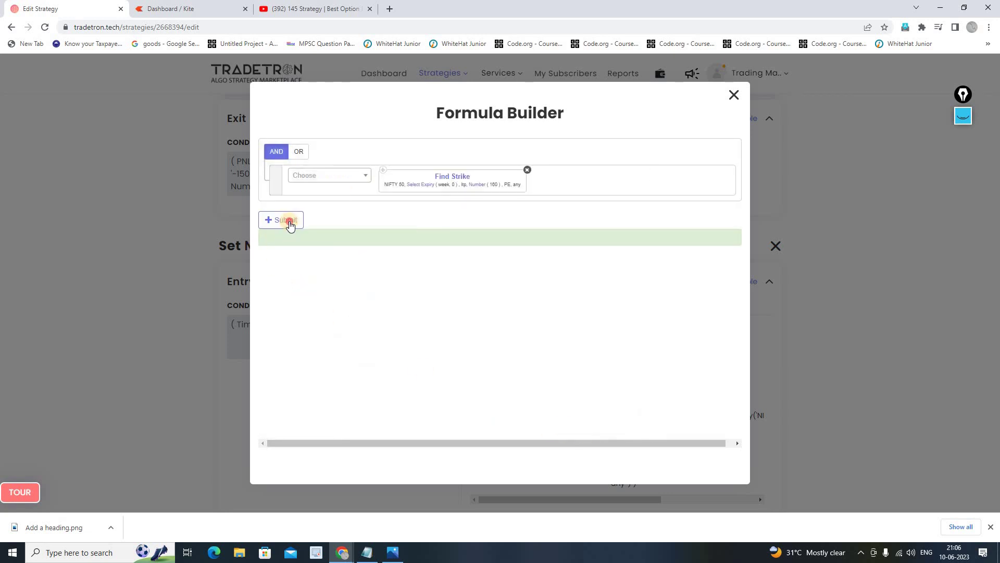
{"action": "left_click", "coordinate": [735, 95]}
{"action": "left_click", "coordinate": [420, 409]}
{"action": "left_click", "coordinate": [552, 392]}
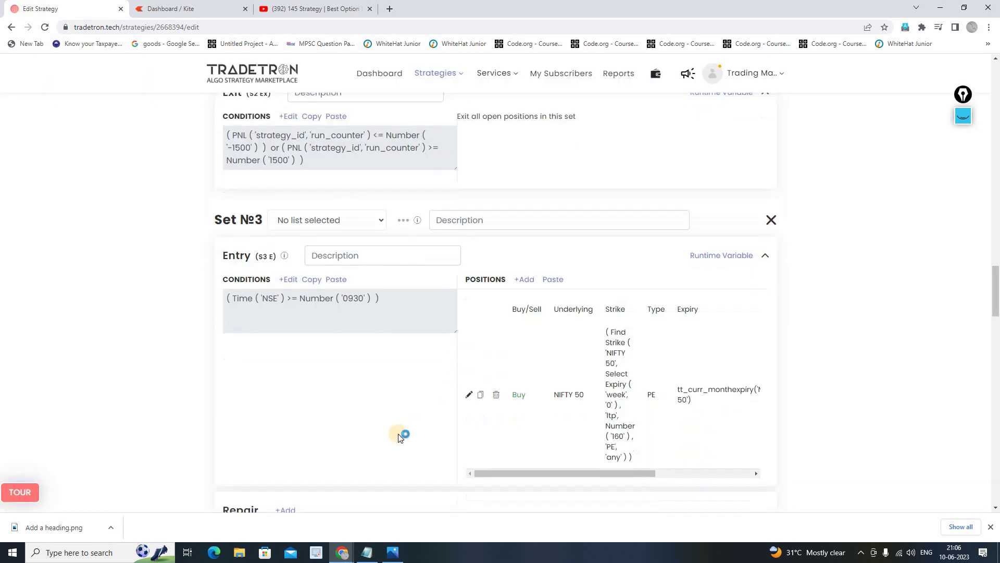
Add a Repair Once block to Set 3 and copy the Repair Once condition of Set 1 into it
{"action": "scroll", "coordinate": [399, 433], "scroll_direction": "up", "scroll_amount": 5}
{"action": "scroll", "coordinate": [401, 430], "scroll_direction": "up", "scroll_amount": 6}
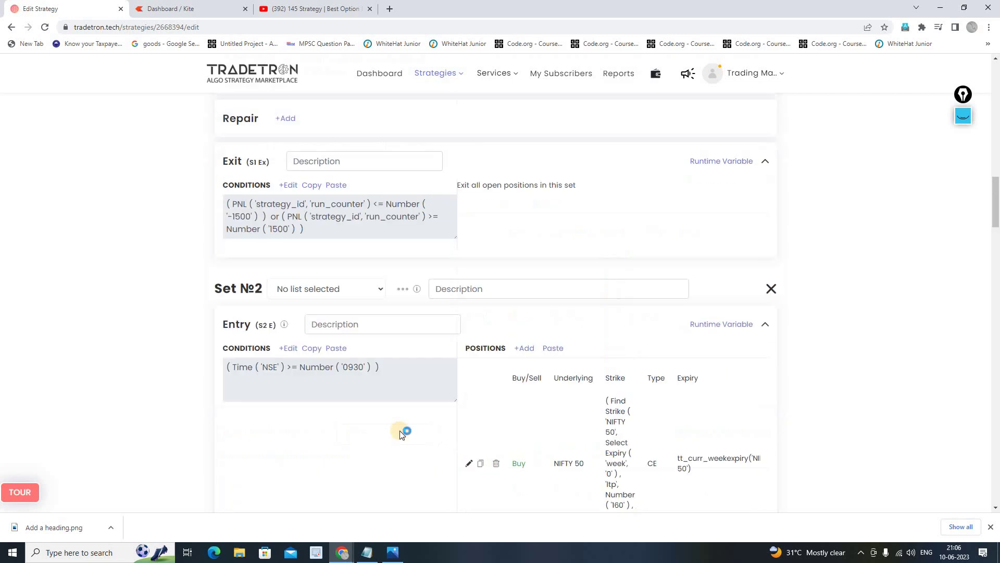
{"action": "scroll", "coordinate": [400, 434], "scroll_direction": "up", "scroll_amount": 5}
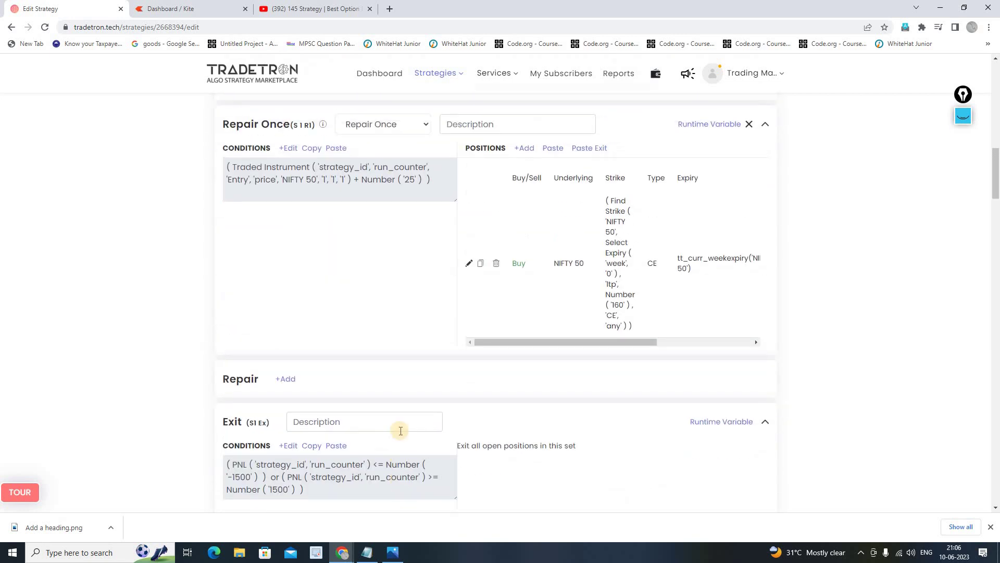
{"action": "scroll", "coordinate": [400, 430], "scroll_direction": "up", "scroll_amount": 2}
{"action": "scroll", "coordinate": [389, 414], "scroll_direction": "up", "scroll_amount": 1}
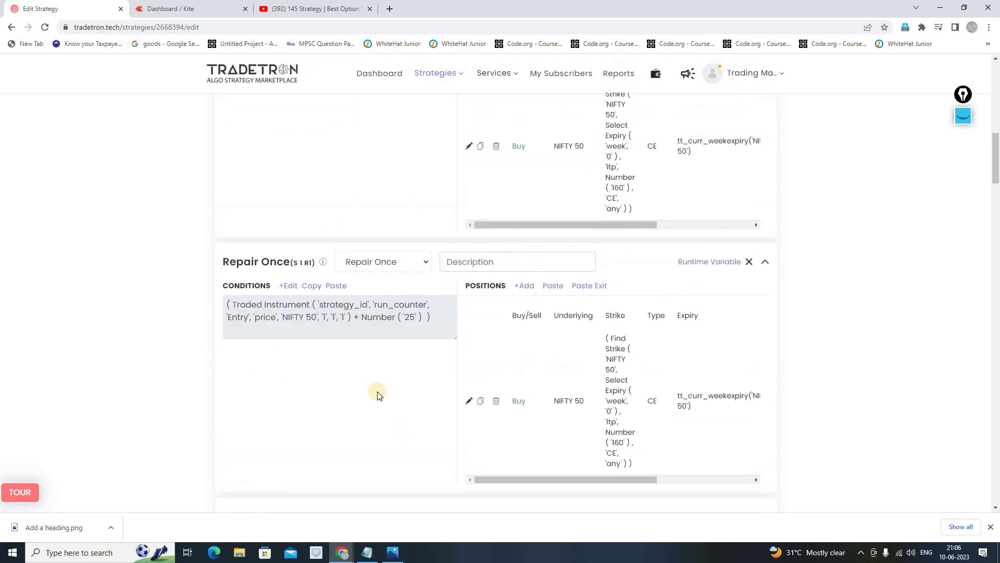
{"action": "left_click", "coordinate": [313, 308]}
{"action": "scroll", "coordinate": [409, 445], "scroll_direction": "down", "scroll_amount": 15}
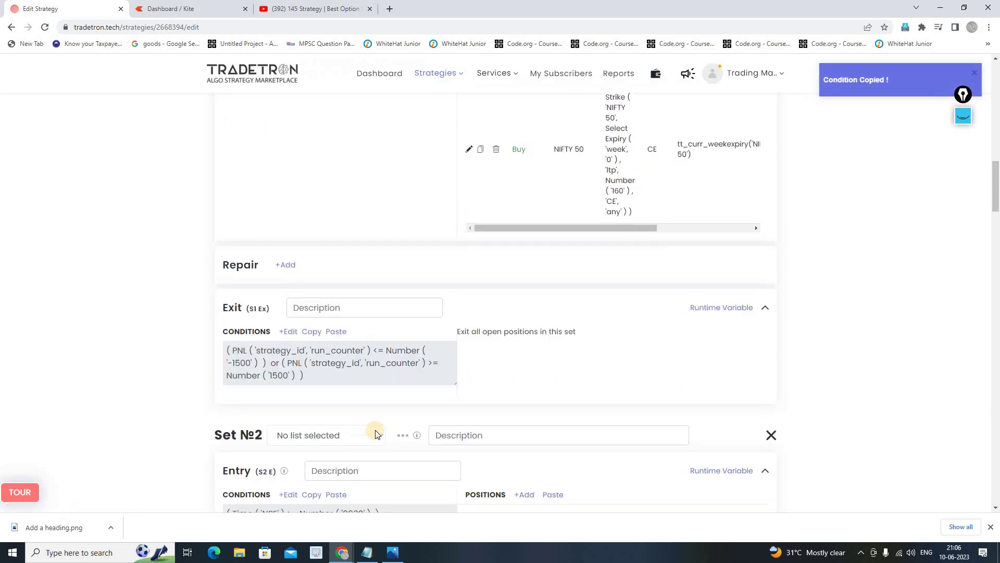
{"action": "scroll", "coordinate": [376, 430], "scroll_direction": "down", "scroll_amount": 11}
{"action": "scroll", "coordinate": [377, 430], "scroll_direction": "up", "scroll_amount": 4}
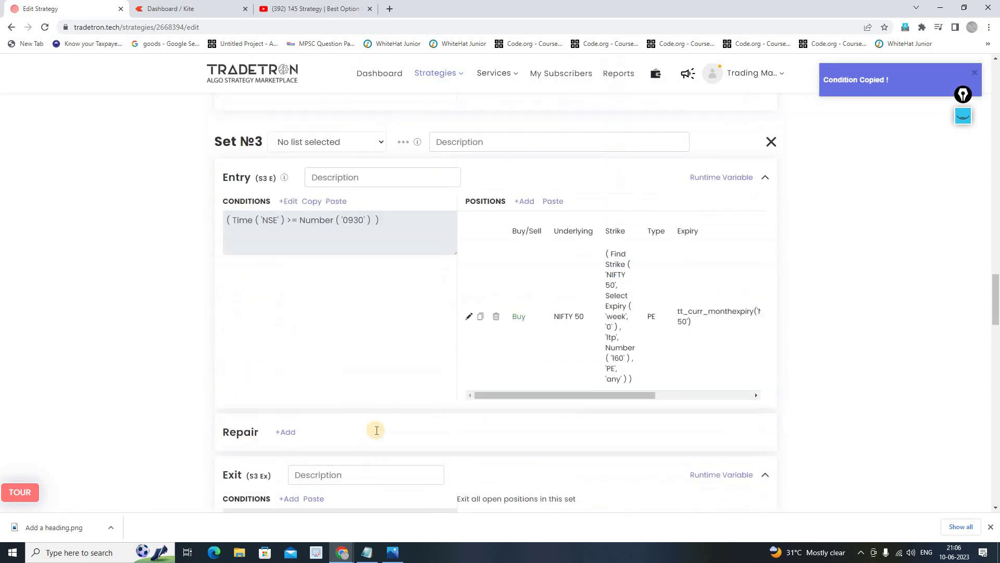
{"action": "scroll", "coordinate": [376, 429], "scroll_direction": "down", "scroll_amount": 1}
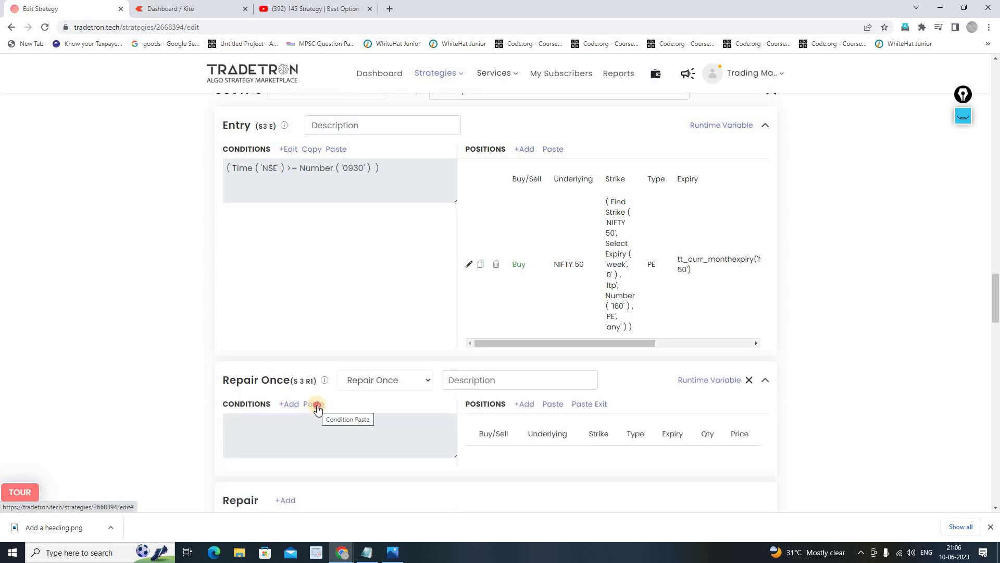
{"action": "left_click", "coordinate": [316, 409]}
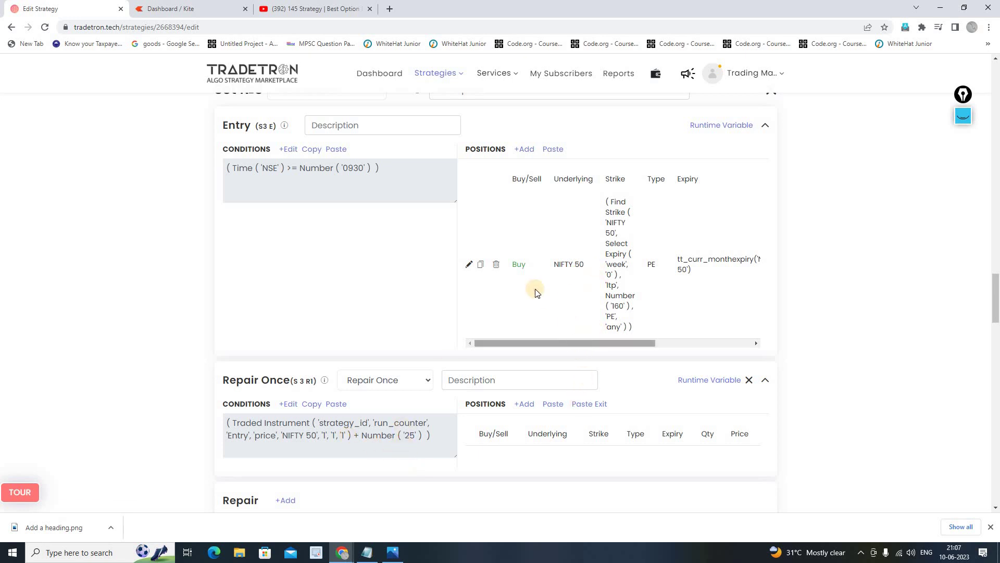
Copy the NIFTY 50 put buy leg from the Set 3 entry into the Set 3 Repair Once positions
{"action": "left_click", "coordinate": [480, 265]}
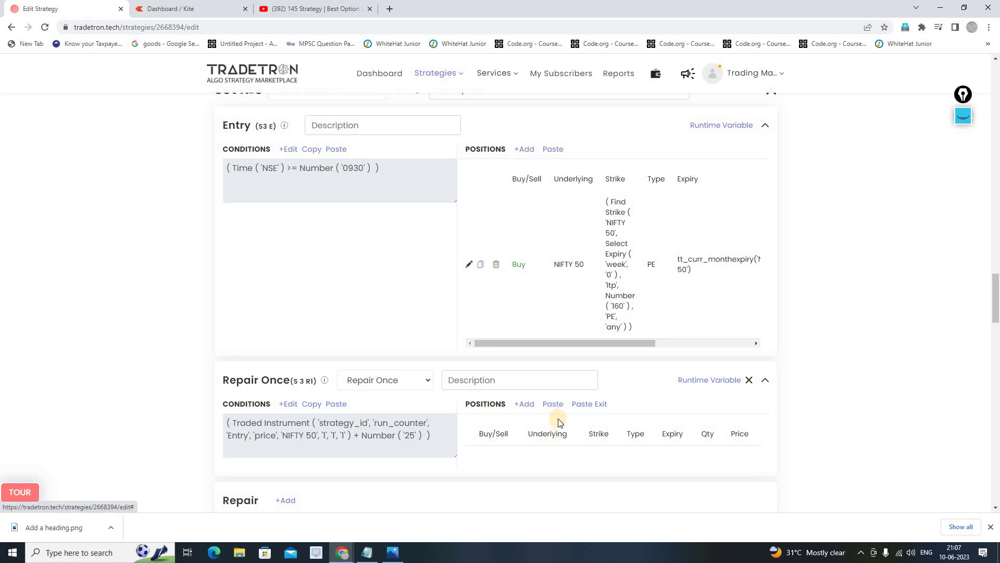
{"action": "left_click", "coordinate": [552, 405]}
{"action": "scroll", "coordinate": [533, 467], "scroll_direction": "down", "scroll_amount": 3}
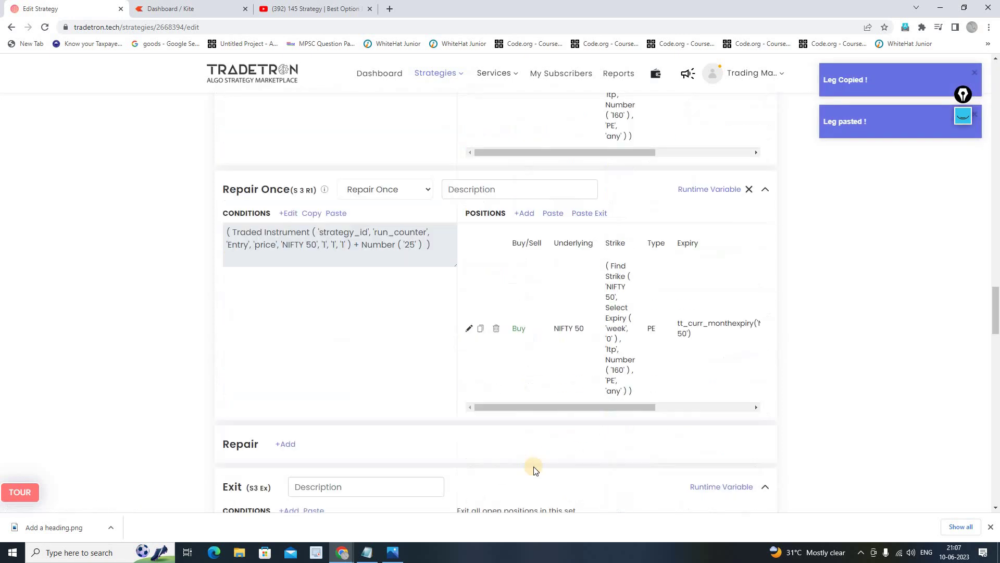
{"action": "scroll", "coordinate": [533, 467], "scroll_direction": "down", "scroll_amount": 1}
Copy the Set 1 exit condition into the exit conditions of Set 3
{"action": "scroll", "coordinate": [539, 455], "scroll_direction": "up", "scroll_amount": 20}
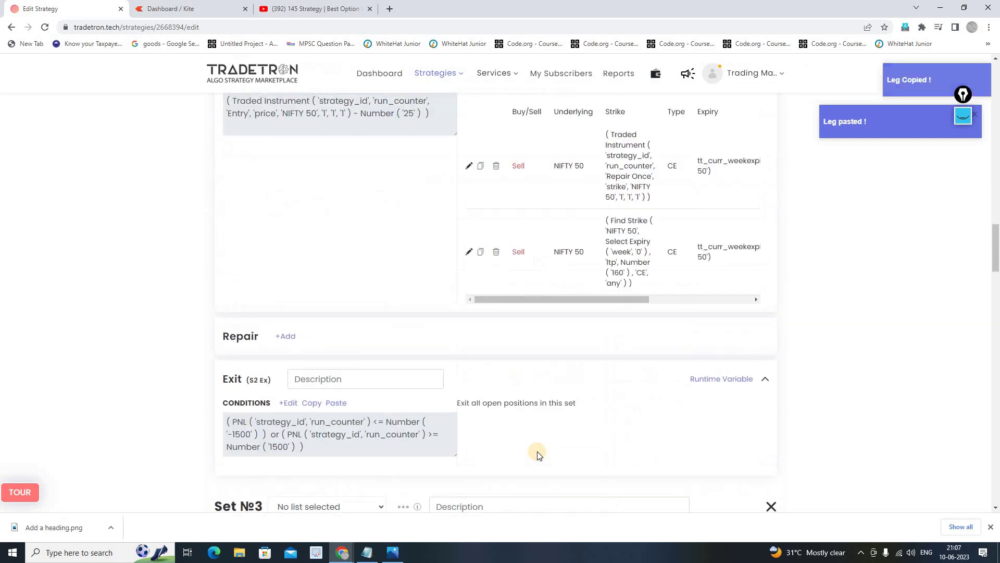
{"action": "scroll", "coordinate": [538, 455], "scroll_direction": "up", "scroll_amount": 1}
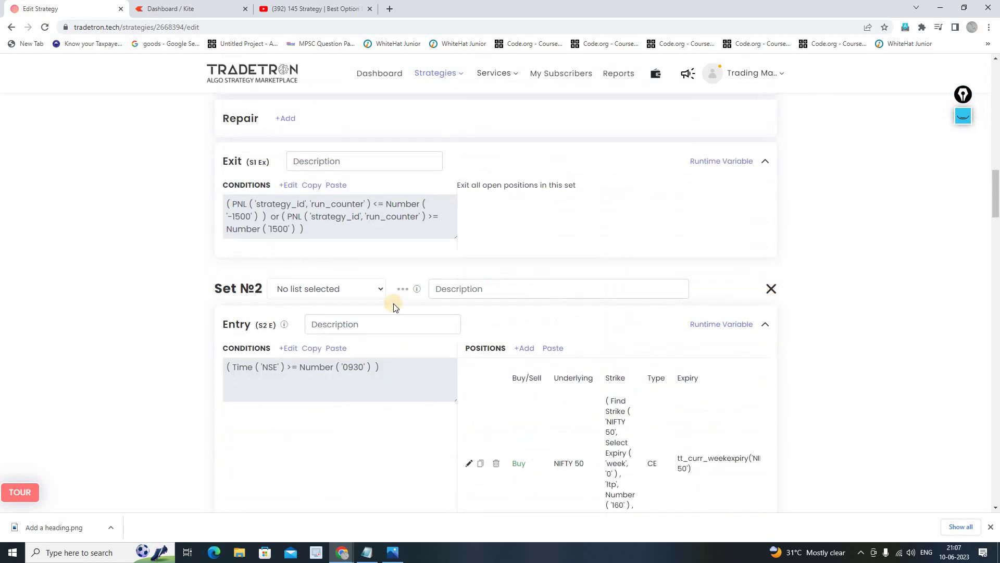
{"action": "left_click", "coordinate": [315, 191]}
{"action": "scroll", "coordinate": [552, 459], "scroll_direction": "up", "scroll_amount": 3}
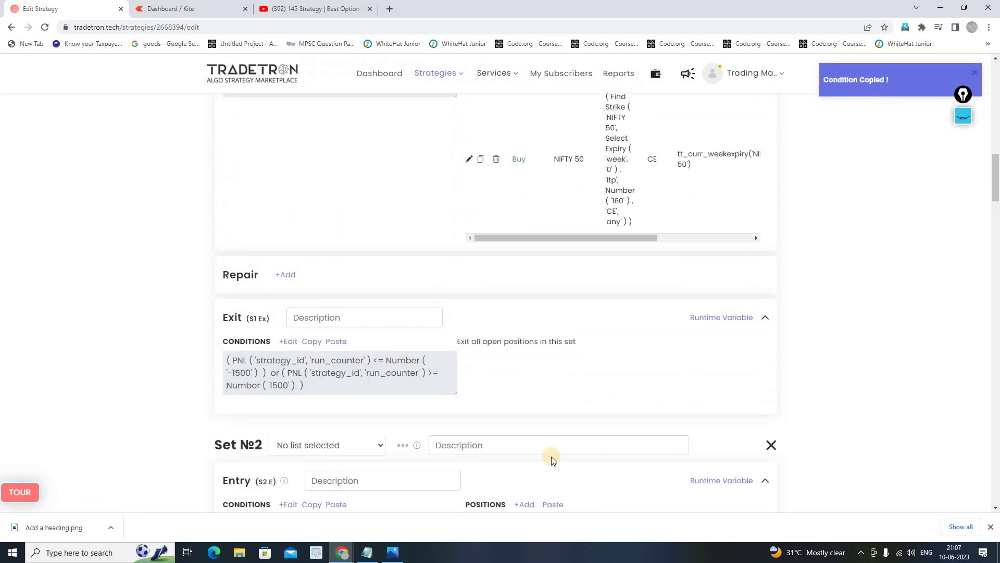
{"action": "scroll", "coordinate": [552, 458], "scroll_direction": "down", "scroll_amount": 20}
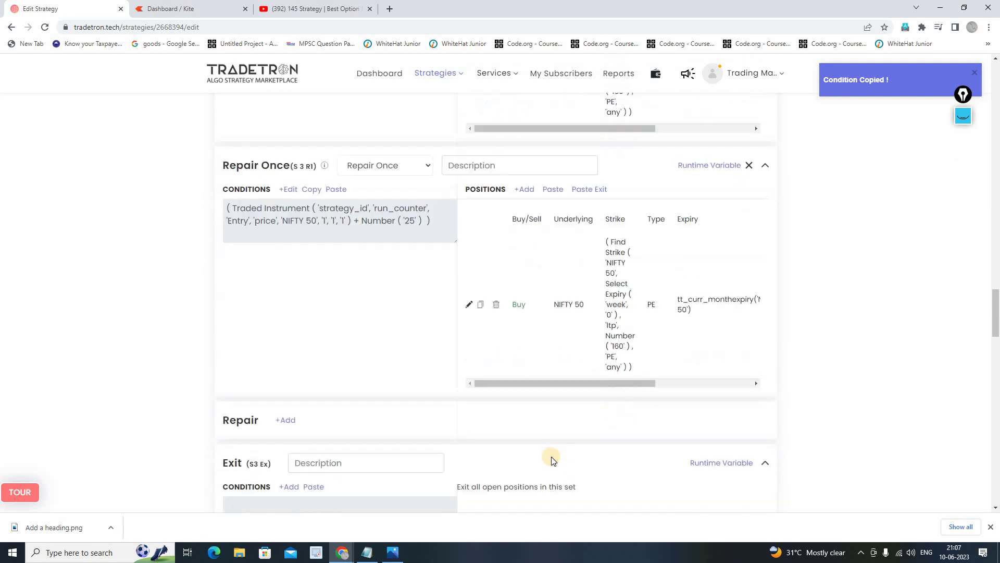
{"action": "scroll", "coordinate": [552, 458], "scroll_direction": "down", "scroll_amount": 5}
{"action": "scroll", "coordinate": [549, 454], "scroll_direction": "up", "scroll_amount": 1}
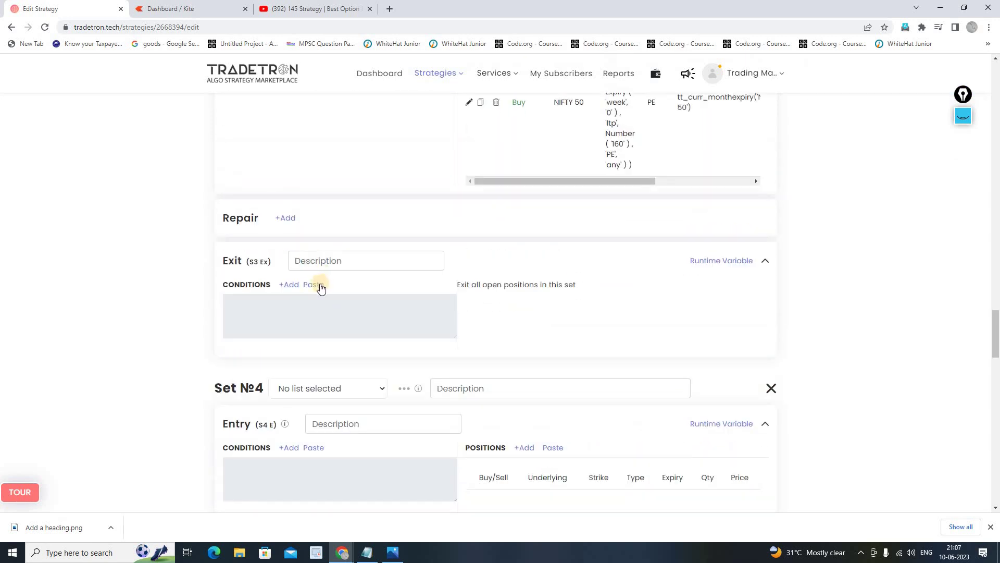
{"action": "left_click", "coordinate": [315, 285]}
Copy the entry condition of Set 2 into the entry conditions of Set 4
{"action": "scroll", "coordinate": [552, 309], "scroll_direction": "up", "scroll_amount": 4}
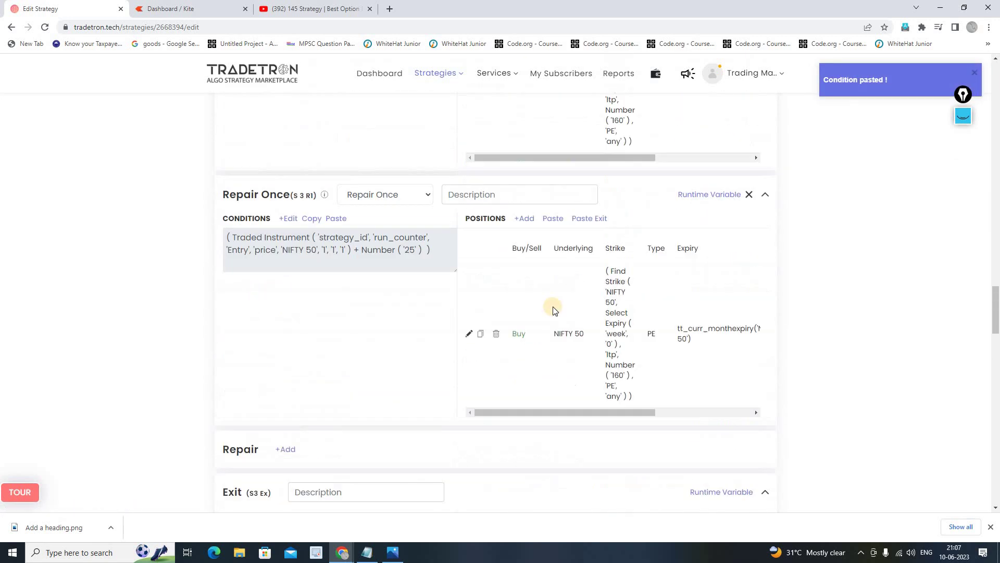
{"action": "scroll", "coordinate": [552, 309], "scroll_direction": "up", "scroll_amount": 2}
{"action": "scroll", "coordinate": [552, 308], "scroll_direction": "down", "scroll_amount": 5}
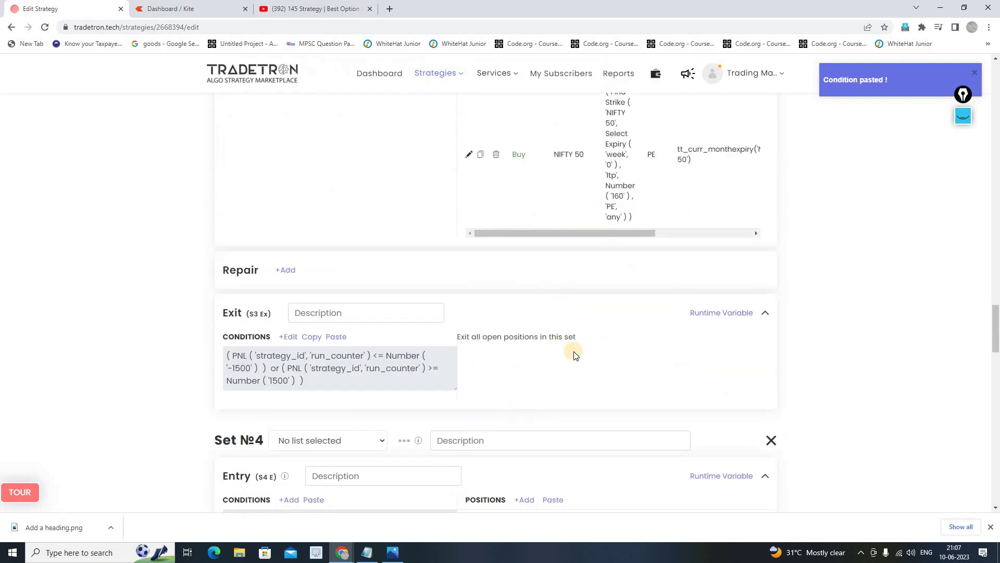
{"action": "scroll", "coordinate": [573, 365], "scroll_direction": "up", "scroll_amount": 3}
{"action": "scroll", "coordinate": [573, 364], "scroll_direction": "down", "scroll_amount": 3}
{"action": "scroll", "coordinate": [573, 365], "scroll_direction": "up", "scroll_amount": 3}
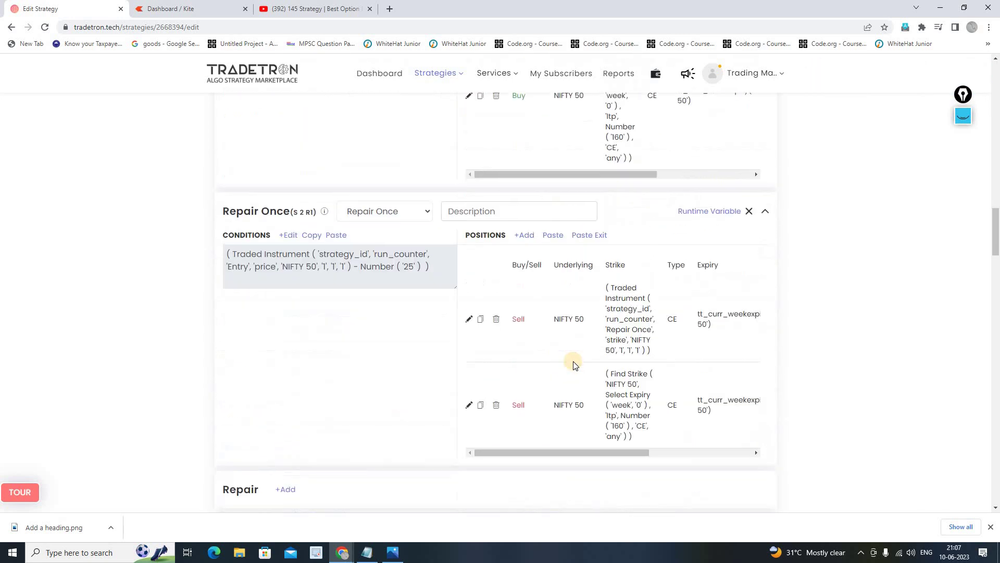
{"action": "scroll", "coordinate": [576, 365], "scroll_direction": "up", "scroll_amount": 3}
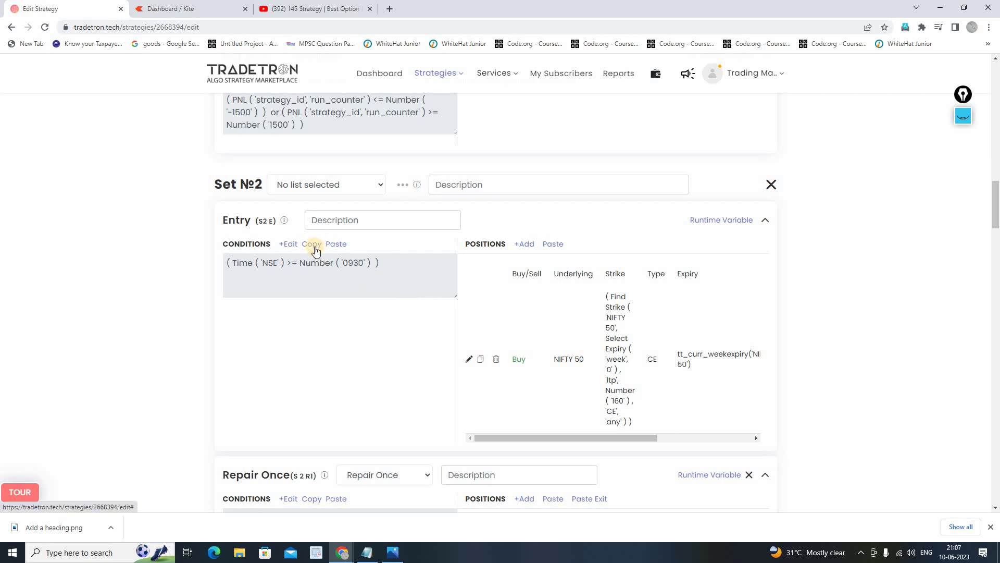
{"action": "scroll", "coordinate": [509, 323], "scroll_direction": "down", "scroll_amount": 3}
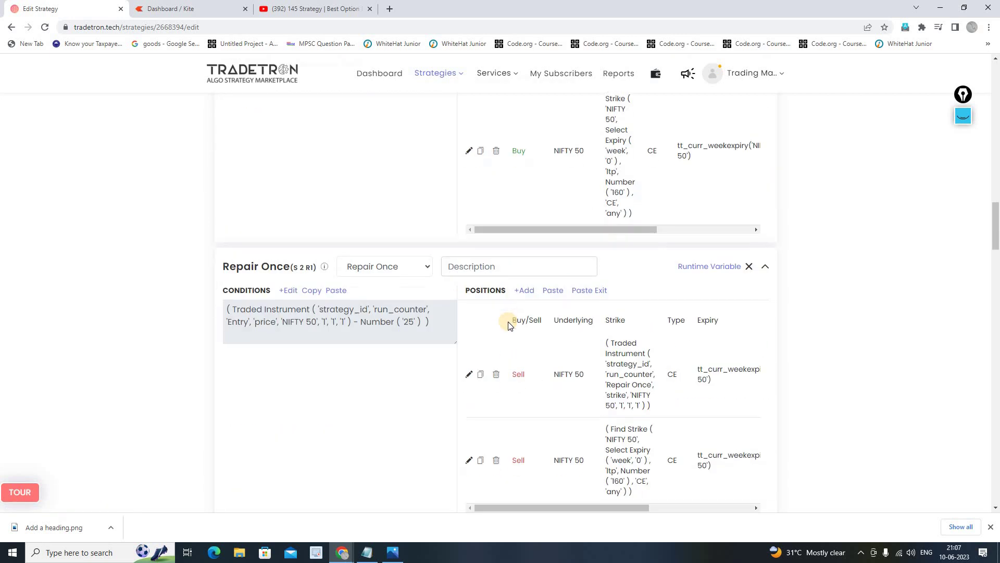
{"action": "scroll", "coordinate": [509, 322], "scroll_direction": "up", "scroll_amount": 3}
{"action": "left_click", "coordinate": [313, 245]}
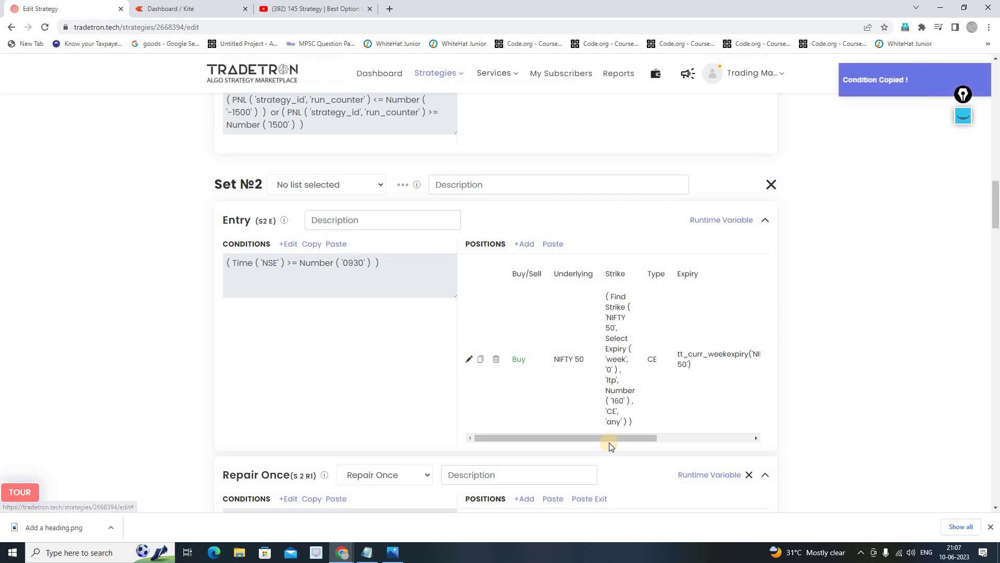
{"action": "scroll", "coordinate": [634, 431], "scroll_direction": "down", "scroll_amount": 7}
{"action": "scroll", "coordinate": [635, 431], "scroll_direction": "down", "scroll_amount": 20}
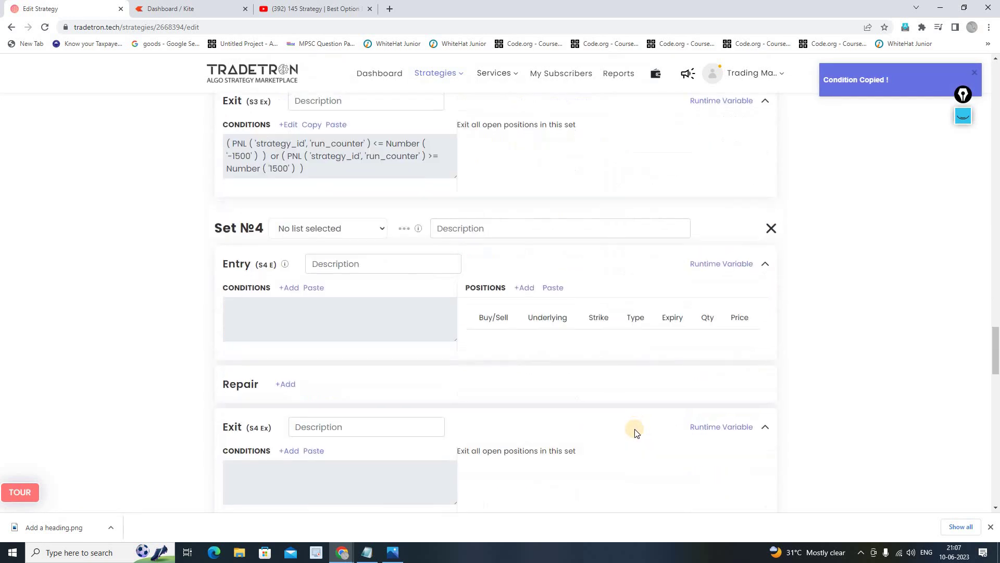
{"action": "scroll", "coordinate": [636, 433], "scroll_direction": "up", "scroll_amount": 3}
{"action": "scroll", "coordinate": [635, 432], "scroll_direction": "up", "scroll_amount": 2}
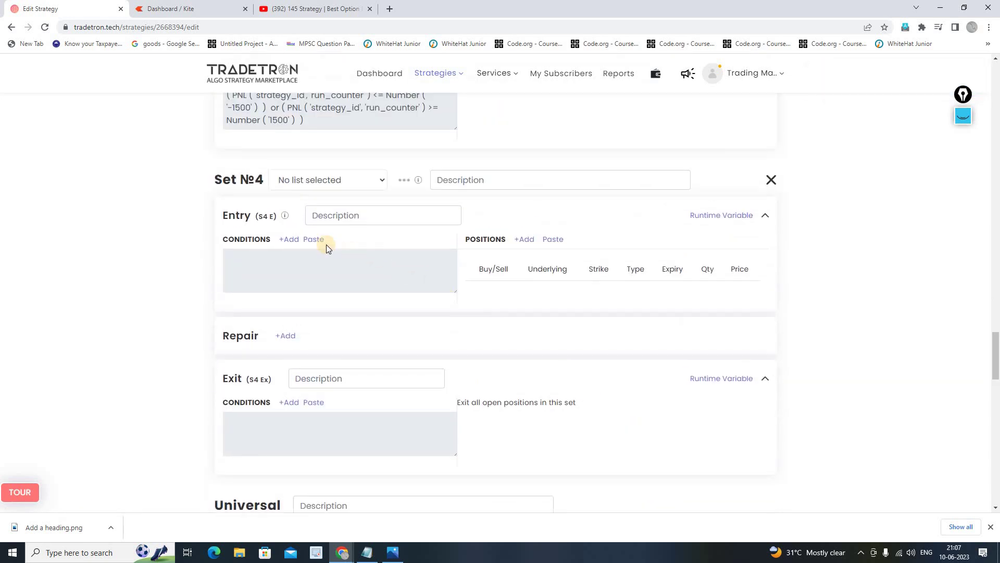
{"action": "left_click", "coordinate": [316, 240]}
Copy the NIFTY 50 put buy leg from the Set 3 entry into the entry positions of Set 4
{"action": "scroll", "coordinate": [584, 336], "scroll_direction": "up", "scroll_amount": 6}
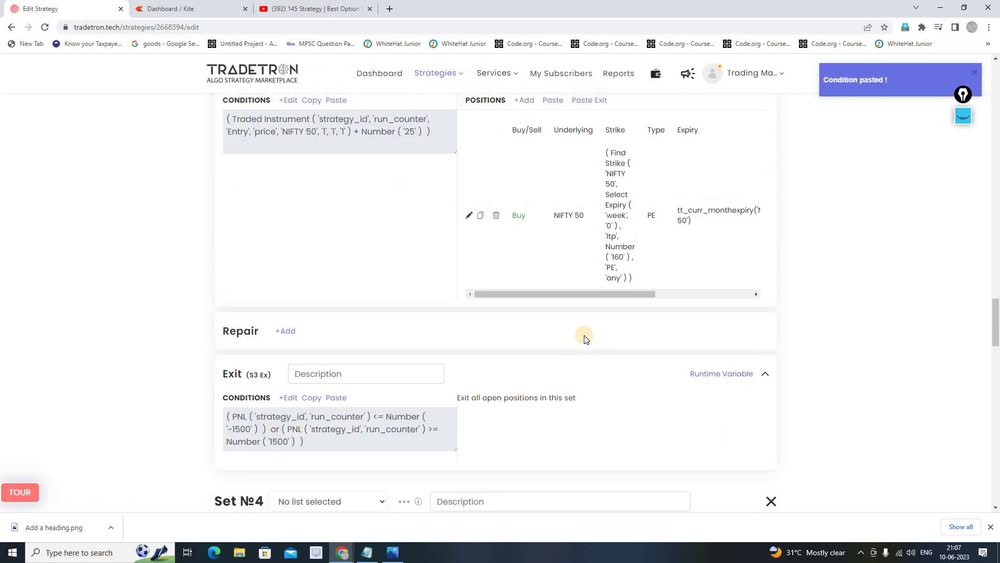
{"action": "scroll", "coordinate": [584, 335], "scroll_direction": "up", "scroll_amount": 1}
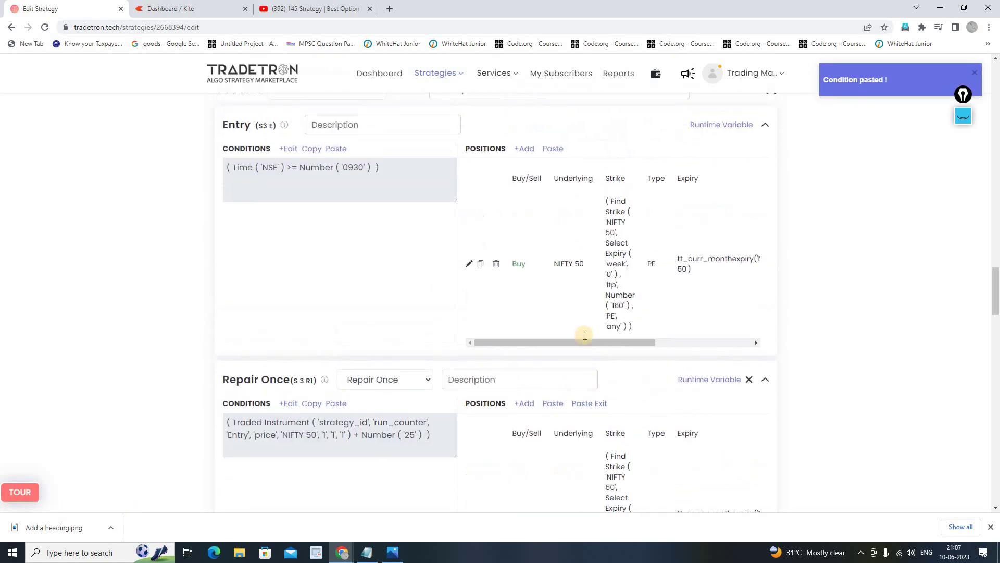
{"action": "left_click", "coordinate": [481, 265]}
{"action": "scroll", "coordinate": [615, 415], "scroll_direction": "down", "scroll_amount": 6}
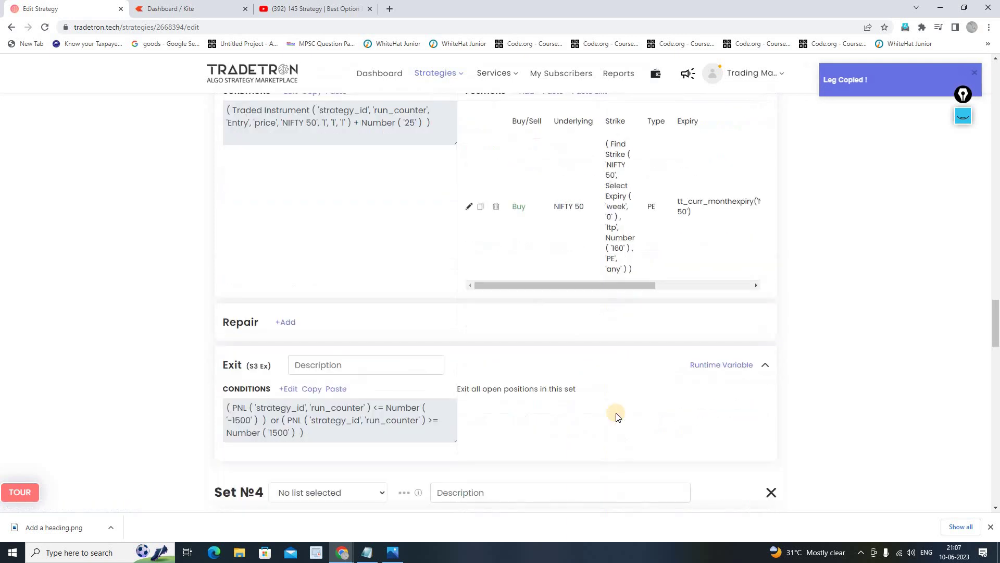
{"action": "scroll", "coordinate": [616, 415], "scroll_direction": "down", "scroll_amount": 4}
{"action": "scroll", "coordinate": [607, 402], "scroll_direction": "up", "scroll_amount": 2}
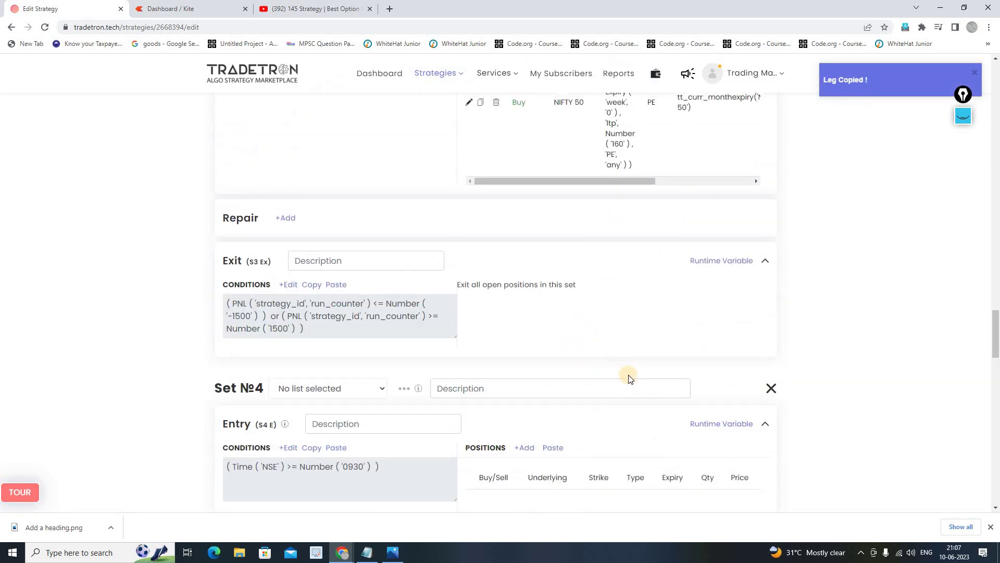
{"action": "scroll", "coordinate": [630, 417], "scroll_direction": "down", "scroll_amount": 1}
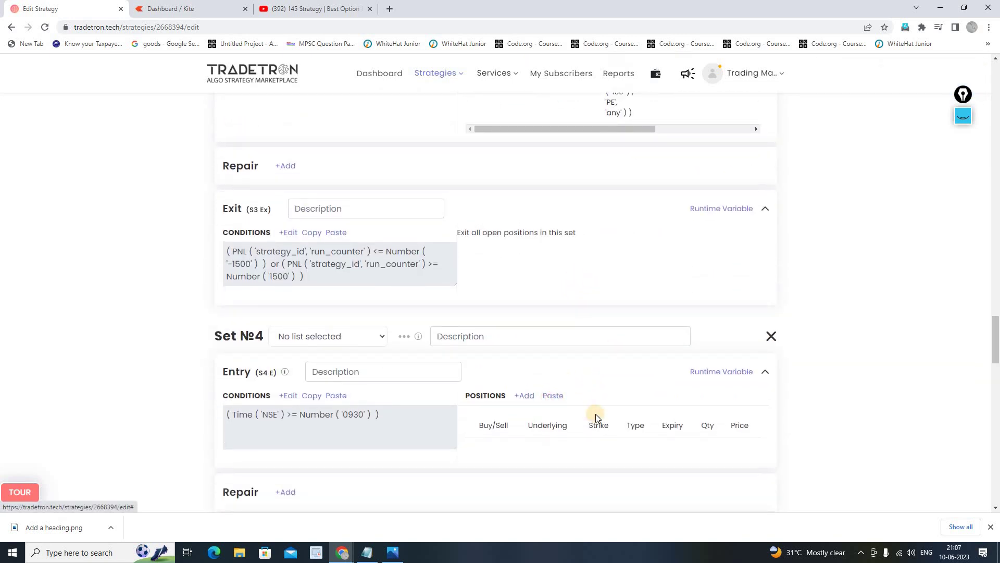
{"action": "scroll", "coordinate": [589, 417], "scroll_direction": "down", "scroll_amount": 4}
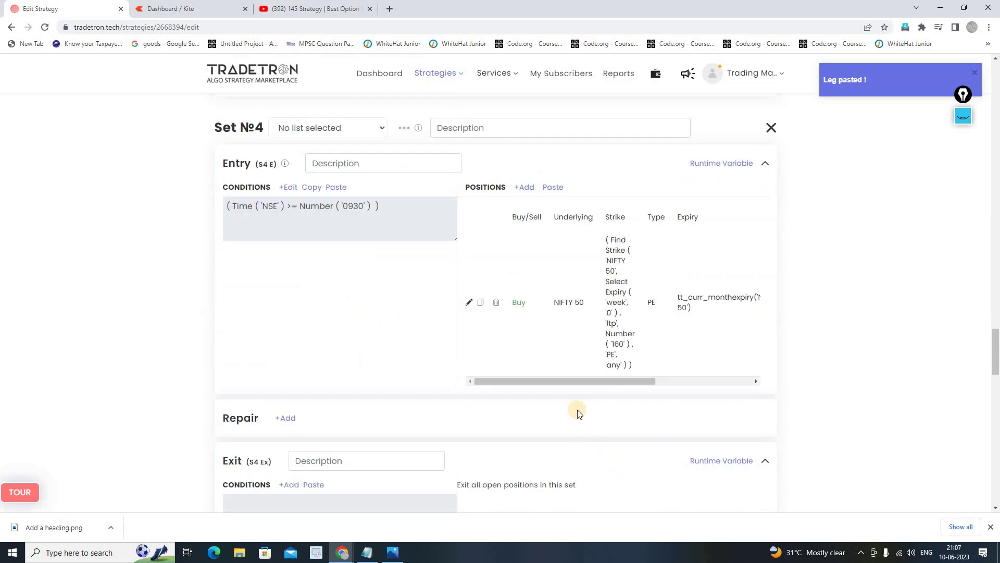
Add a Repair Once block to Set 4 and copy the Set 2 Repair Once condition into it
{"action": "left_click", "coordinate": [288, 422]}
{"action": "scroll", "coordinate": [529, 402], "scroll_direction": "up", "scroll_amount": 6}
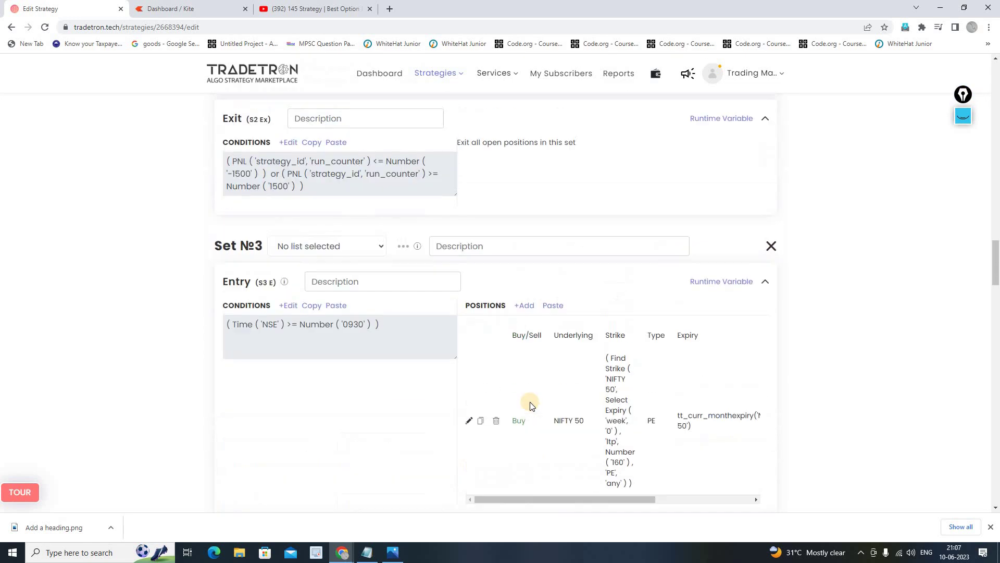
{"action": "scroll", "coordinate": [530, 401], "scroll_direction": "up", "scroll_amount": 2}
{"action": "scroll", "coordinate": [530, 402], "scroll_direction": "up", "scroll_amount": 6}
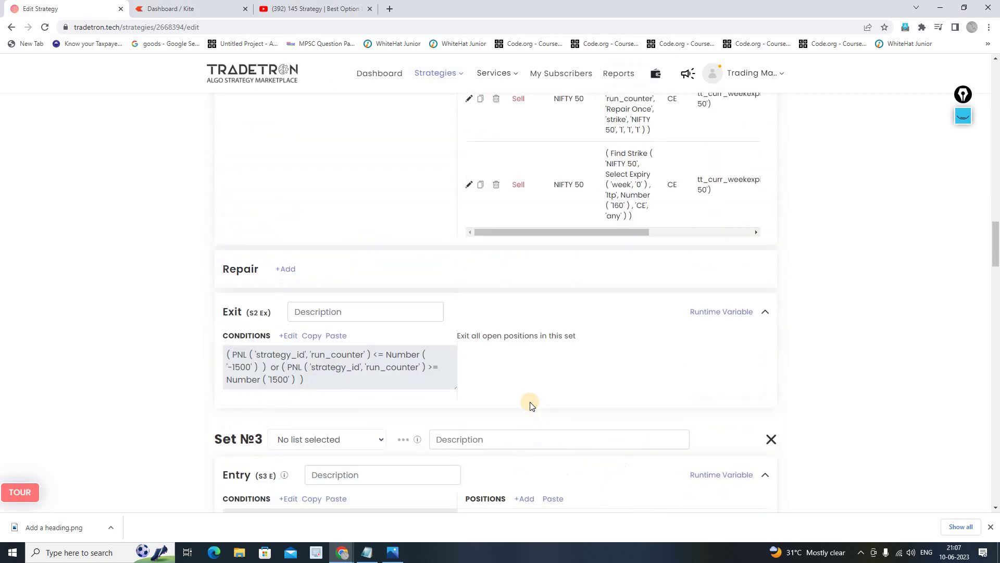
{"action": "left_click", "coordinate": [313, 240]}
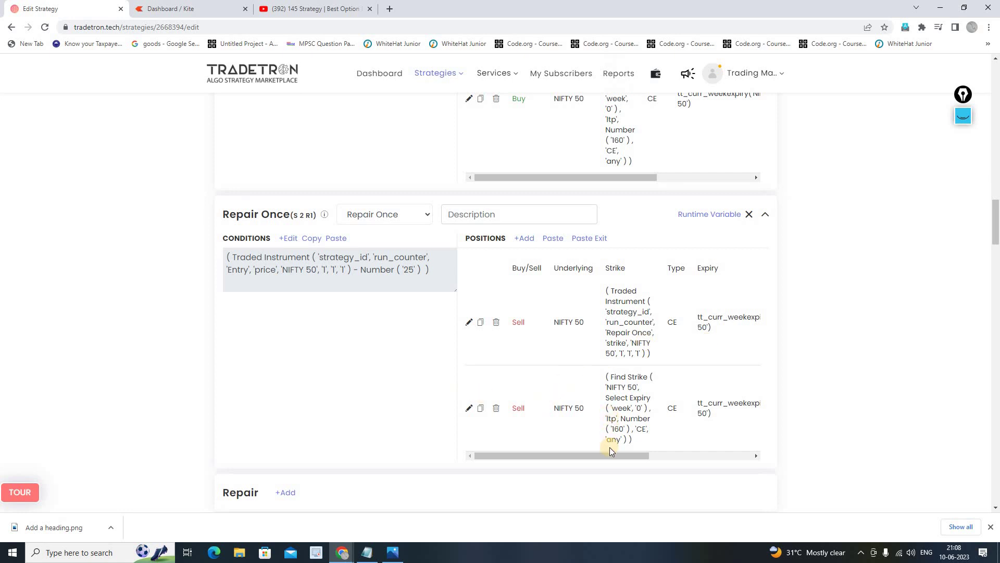
{"action": "scroll", "coordinate": [611, 443], "scroll_direction": "down", "scroll_amount": 20}
{"action": "scroll", "coordinate": [612, 451], "scroll_direction": "down", "scroll_amount": 7}
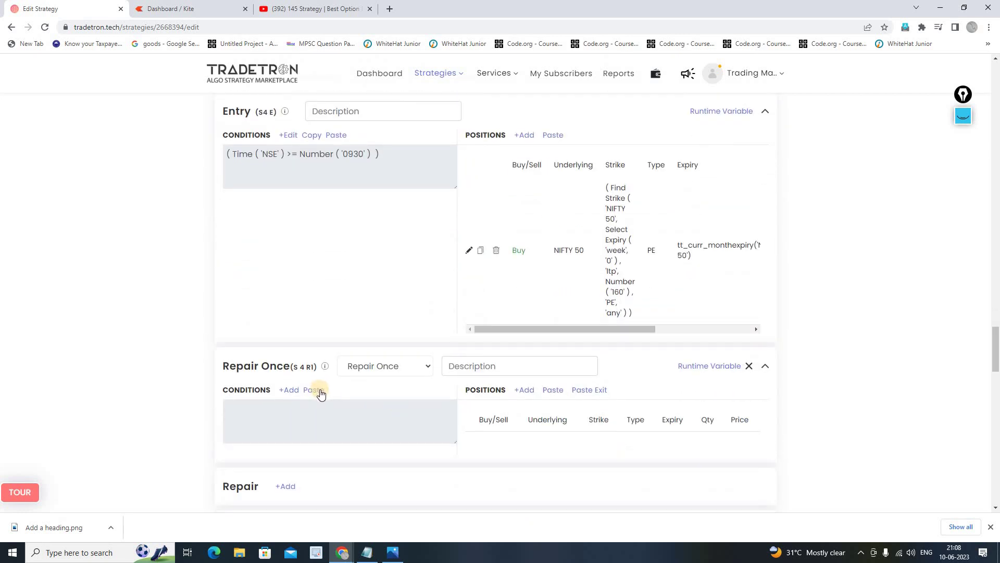
{"action": "left_click", "coordinate": [320, 391]}
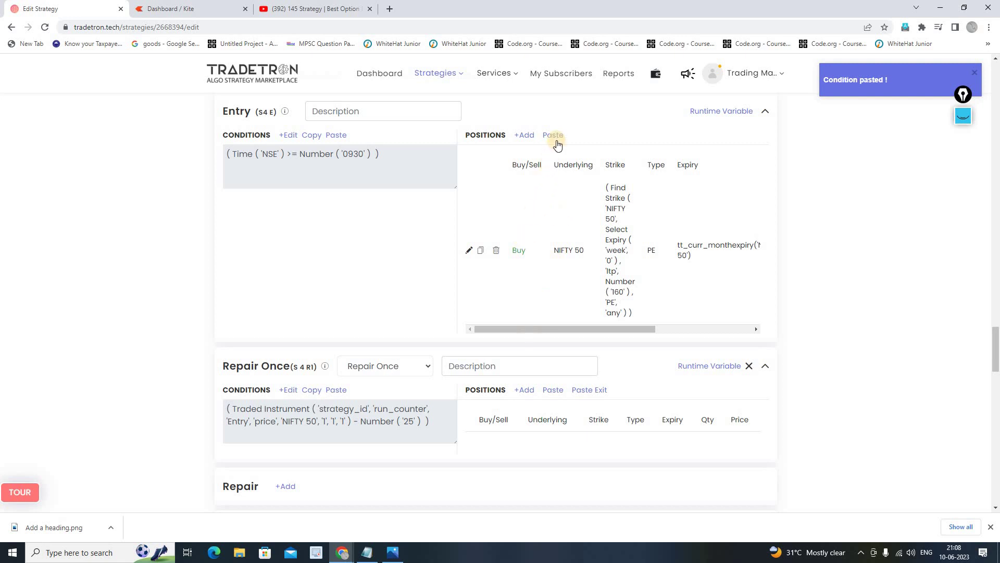
Paste the copied NIFTY 50 put leg as an exit into the Set 4 Repair Once positions and duplicate the resulting sell leg
{"action": "left_click", "coordinate": [587, 392]}
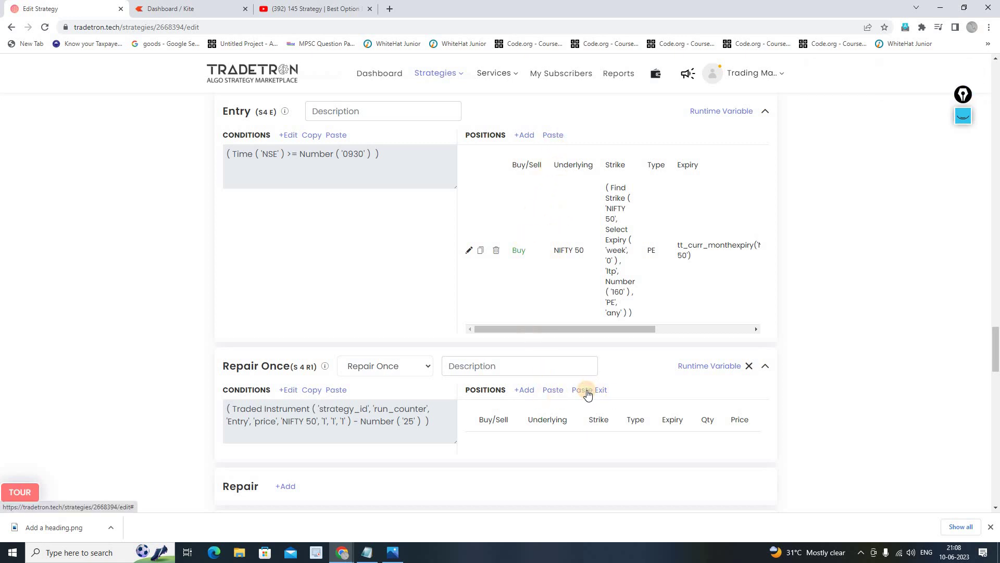
{"action": "scroll", "coordinate": [571, 464], "scroll_direction": "down", "scroll_amount": 2}
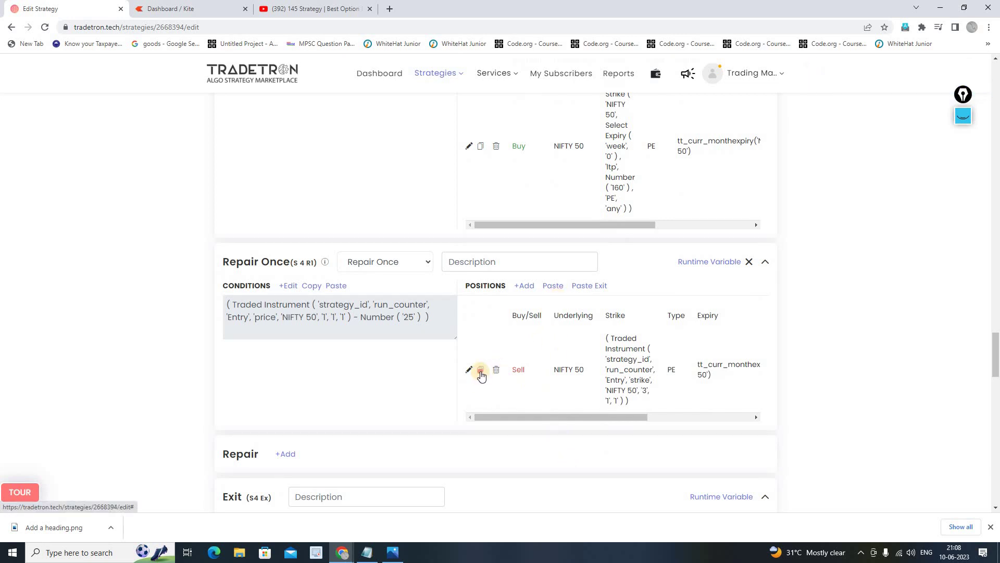
{"action": "left_click", "coordinate": [554, 286]}
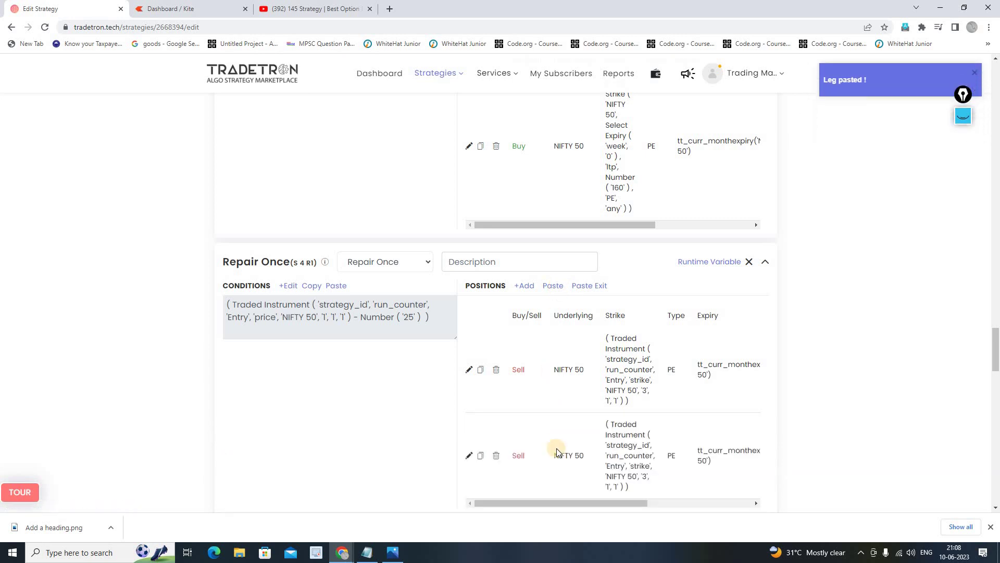
{"action": "scroll", "coordinate": [557, 451], "scroll_direction": "down", "scroll_amount": 2}
{"action": "scroll", "coordinate": [547, 341], "scroll_direction": "up", "scroll_amount": 3}
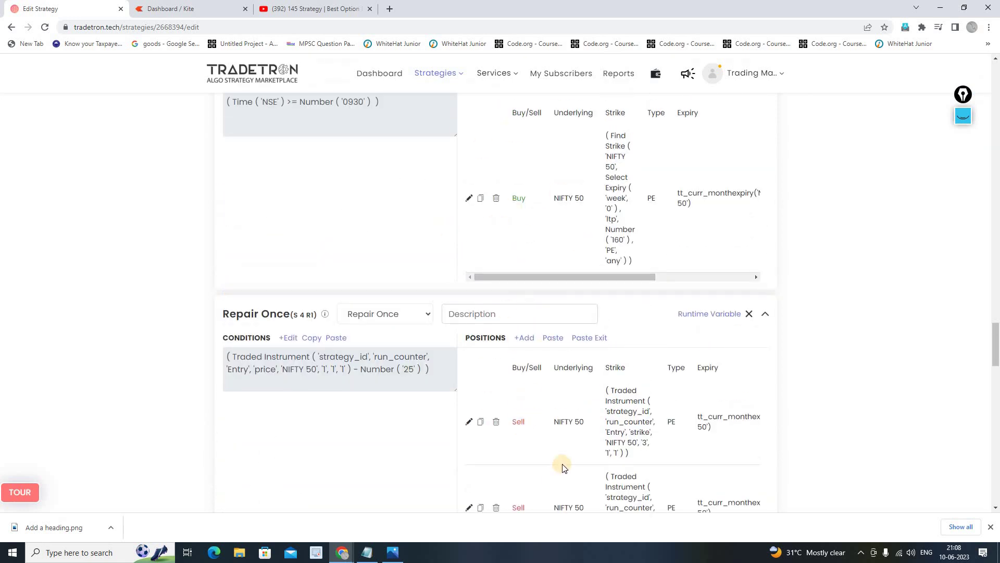
Copy the Set 3 exit condition into the exit conditions of Set 4
{"action": "scroll", "coordinate": [562, 467], "scroll_direction": "down", "scroll_amount": 2}
{"action": "scroll", "coordinate": [589, 417], "scroll_direction": "down", "scroll_amount": 3}
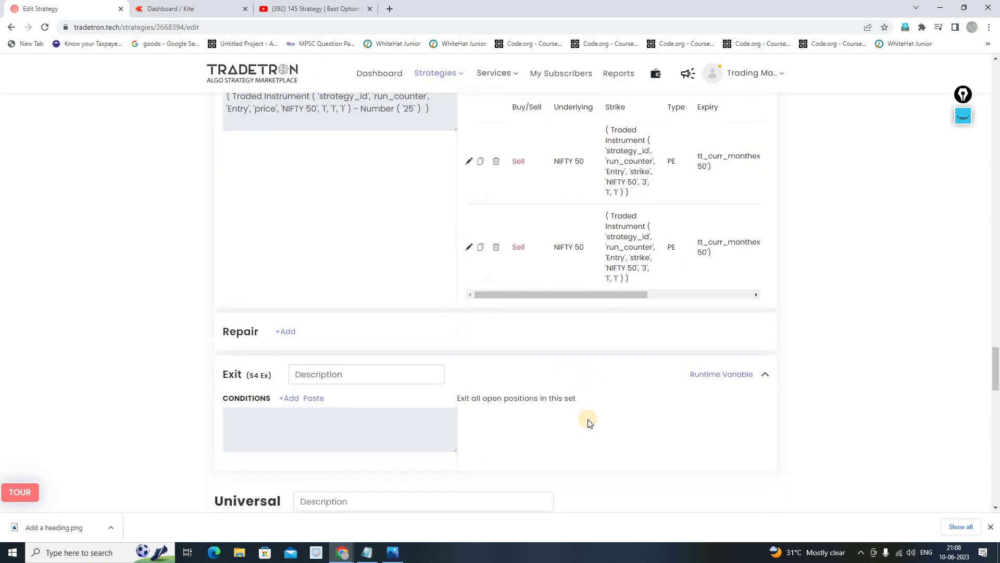
{"action": "scroll", "coordinate": [588, 418], "scroll_direction": "up", "scroll_amount": 12}
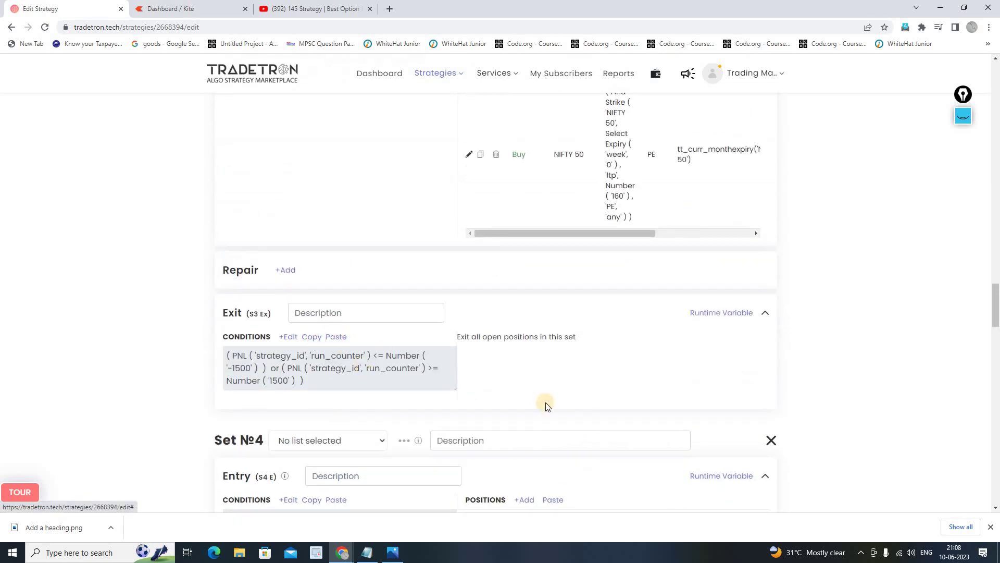
{"action": "scroll", "coordinate": [596, 492], "scroll_direction": "down", "scroll_amount": 11}
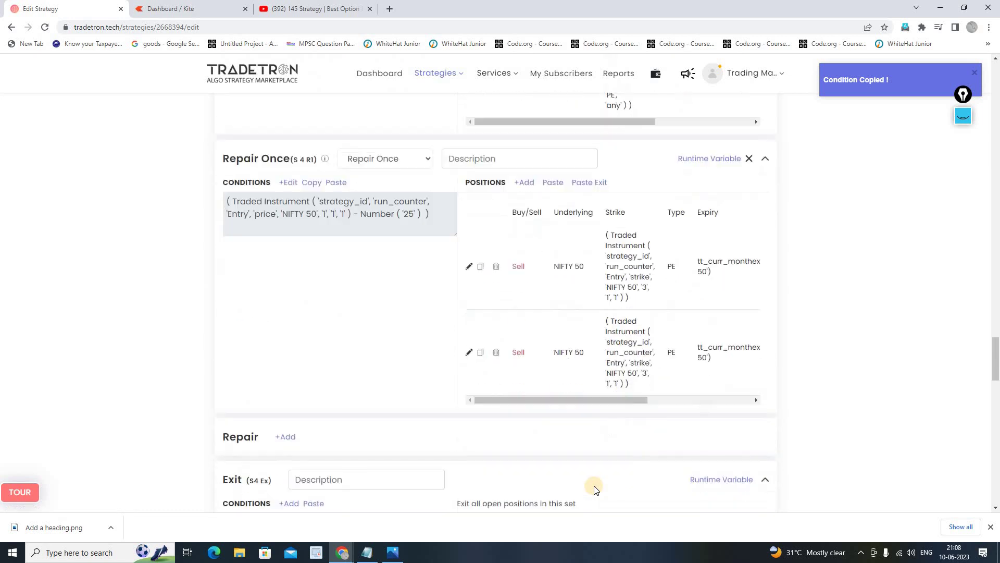
{"action": "scroll", "coordinate": [595, 488], "scroll_direction": "down", "scroll_amount": 4}
{"action": "left_click", "coordinate": [313, 295]}
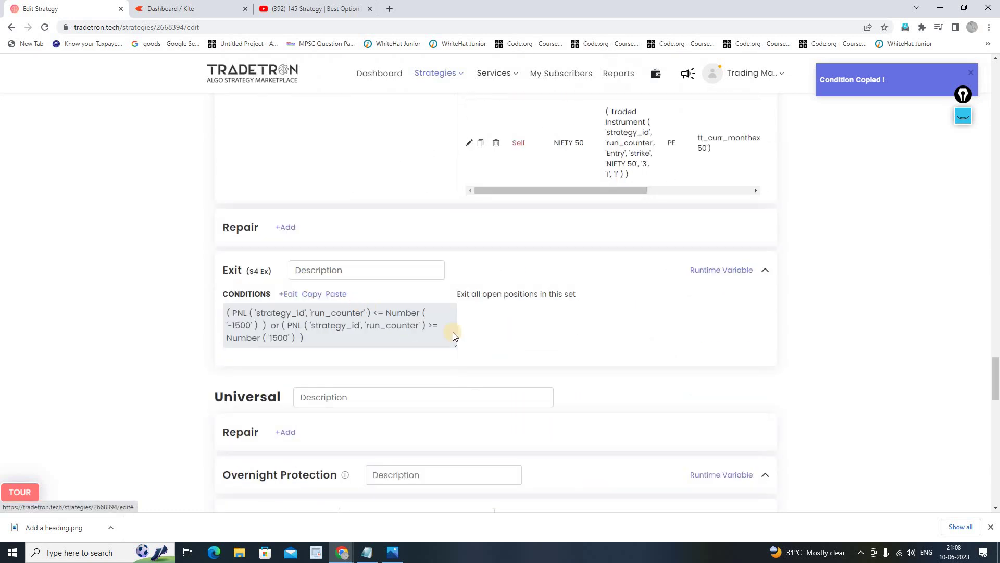
Update the strategy with the completed Set 4 and close the confirmation dialog
{"action": "scroll", "coordinate": [627, 407], "scroll_direction": "down", "scroll_amount": 13}
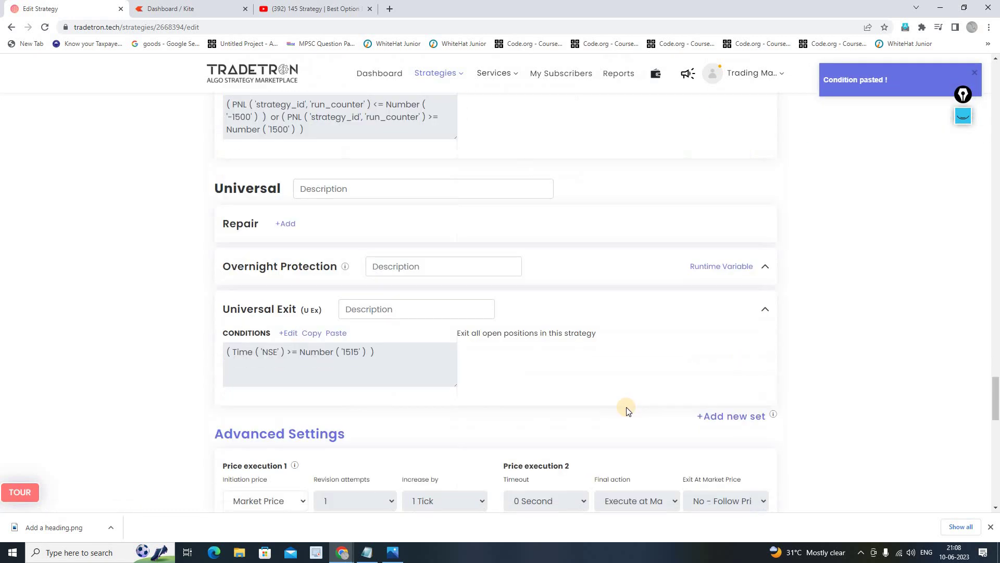
{"action": "scroll", "coordinate": [624, 414], "scroll_direction": "down", "scroll_amount": 5}
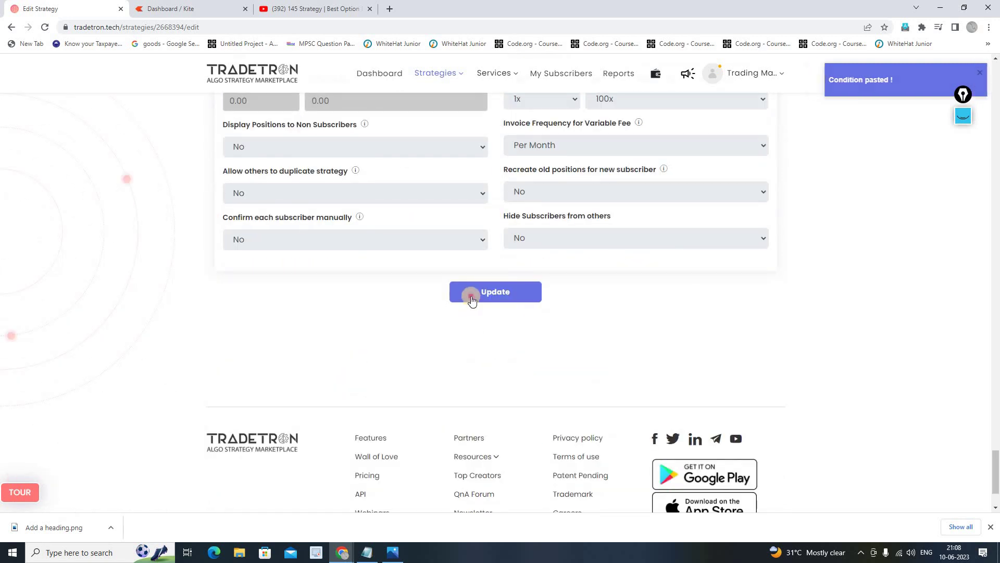
{"action": "left_click", "coordinate": [470, 295]}
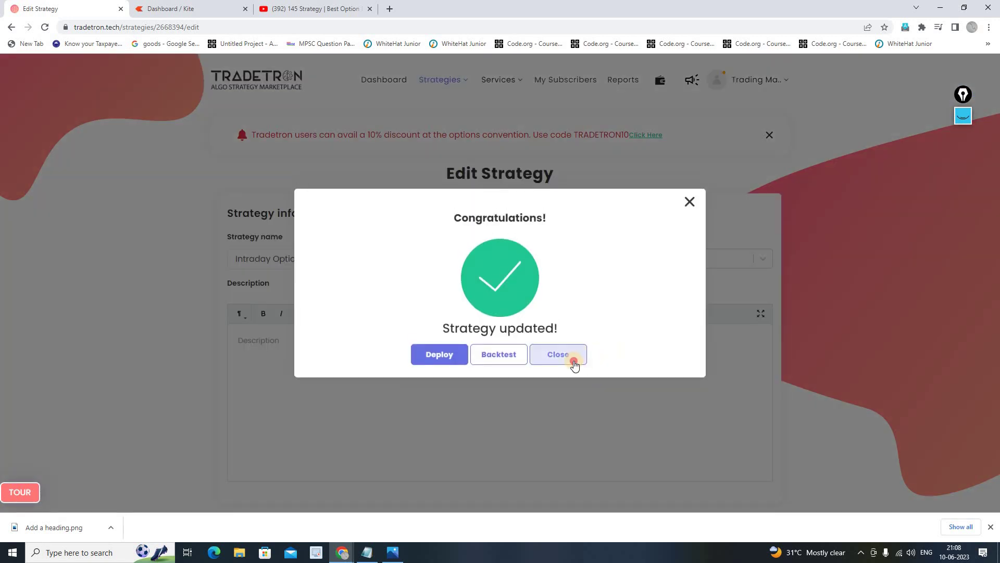
{"action": "left_click", "coordinate": [575, 358]}
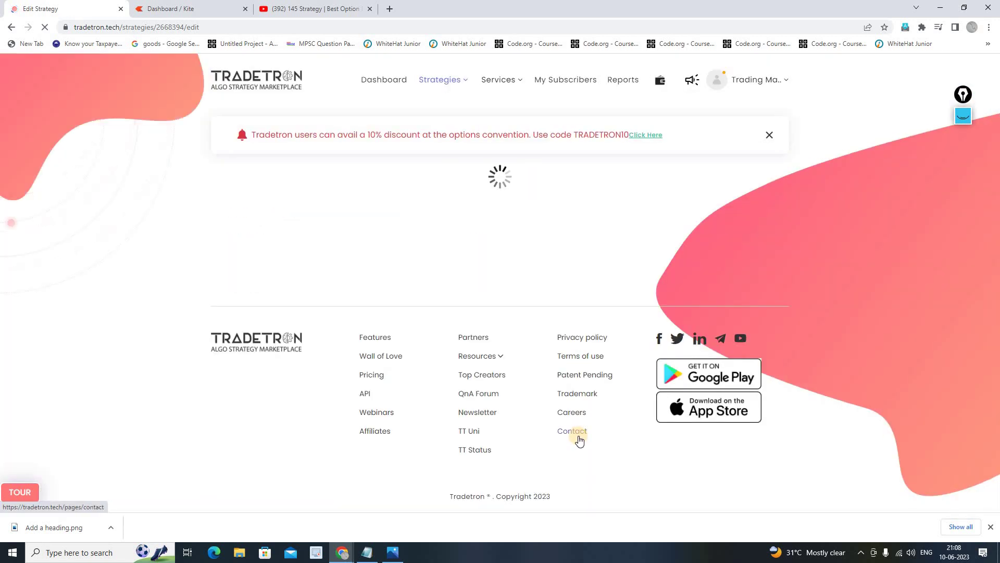
Review the reloaded strategy from Set 1 through the Marketplace Settings and update it again, closing the confirmation
{"action": "scroll", "coordinate": [578, 436], "scroll_direction": "down", "scroll_amount": 15}
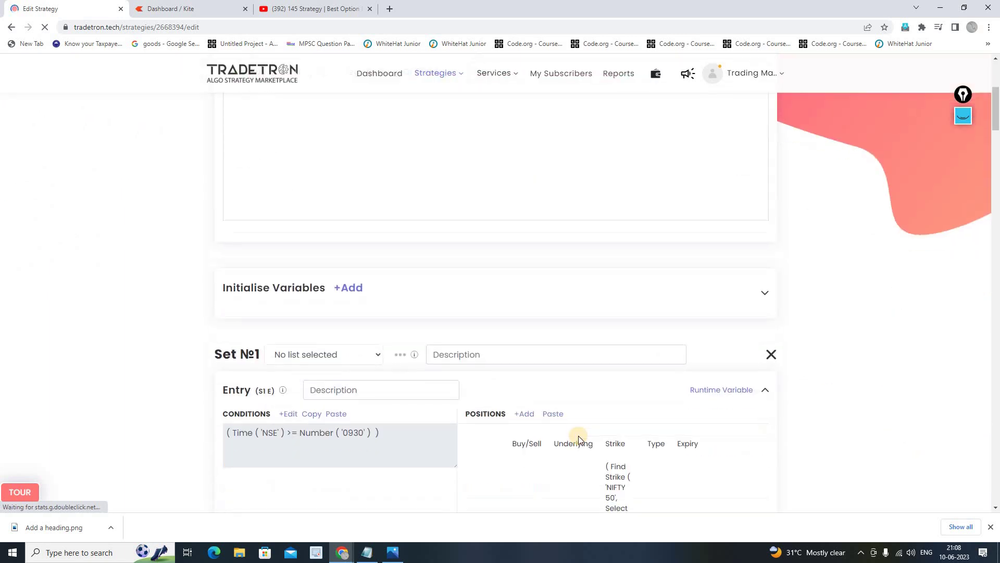
{"action": "scroll", "coordinate": [579, 439], "scroll_direction": "down", "scroll_amount": 20}
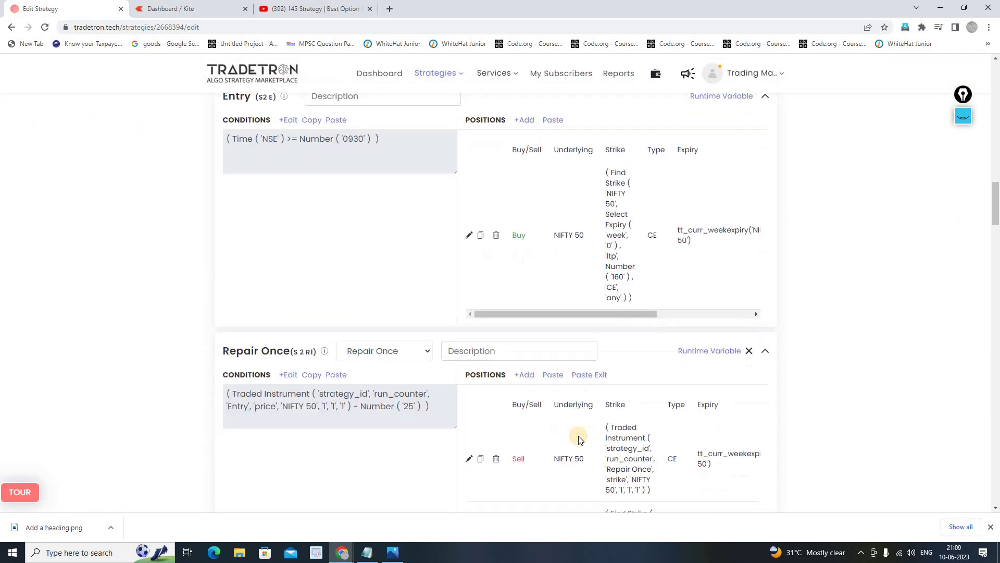
{"action": "scroll", "coordinate": [578, 439], "scroll_direction": "down", "scroll_amount": 20}
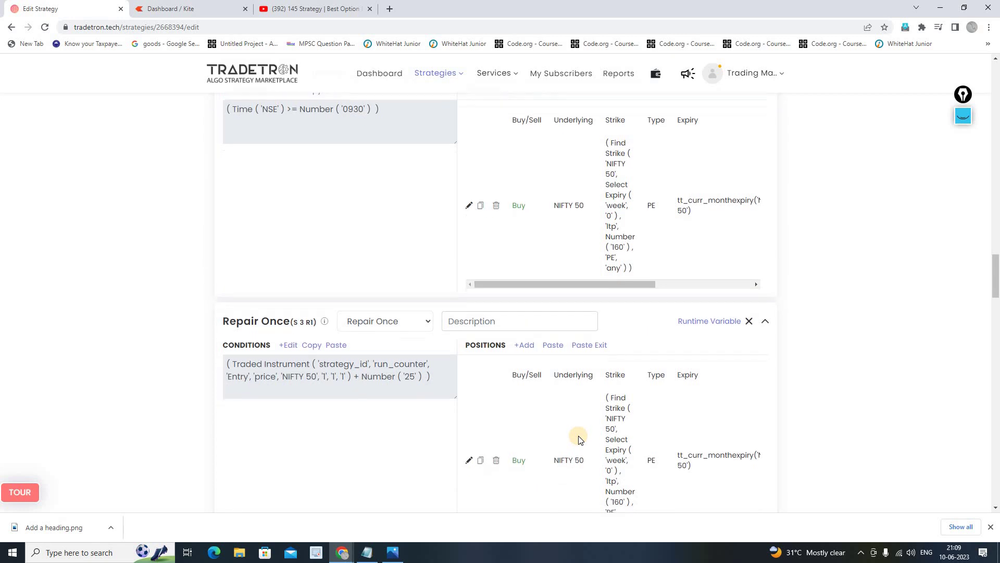
{"action": "scroll", "coordinate": [579, 439], "scroll_direction": "down", "scroll_amount": 20}
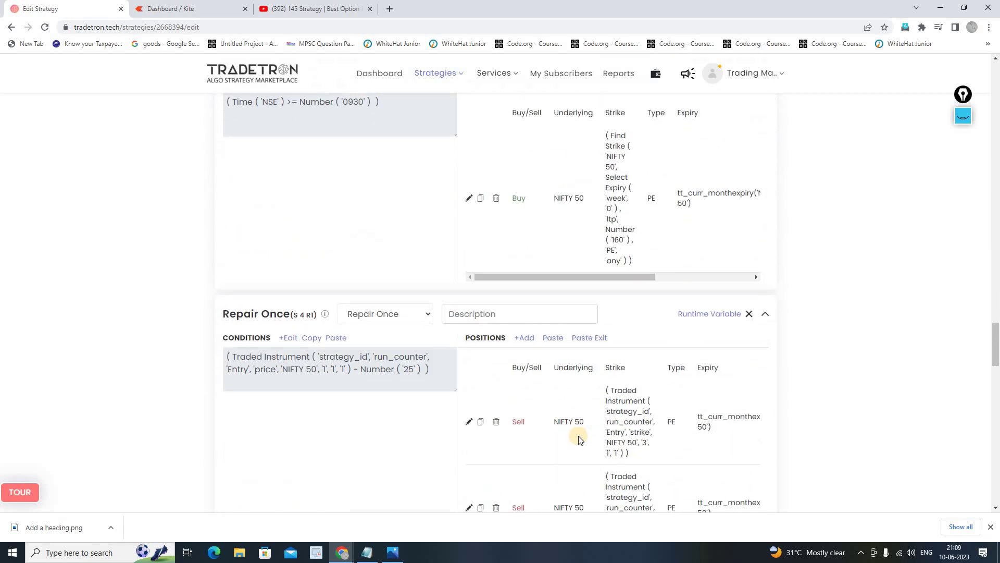
{"action": "scroll", "coordinate": [579, 437], "scroll_direction": "down", "scroll_amount": 15}
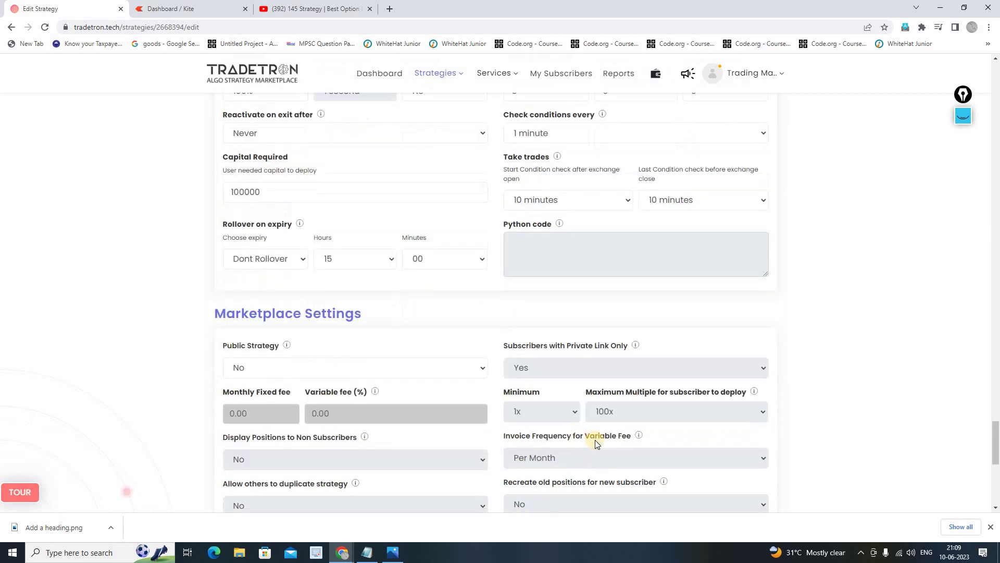
{"action": "scroll", "coordinate": [527, 404], "scroll_direction": "down", "scroll_amount": 6}
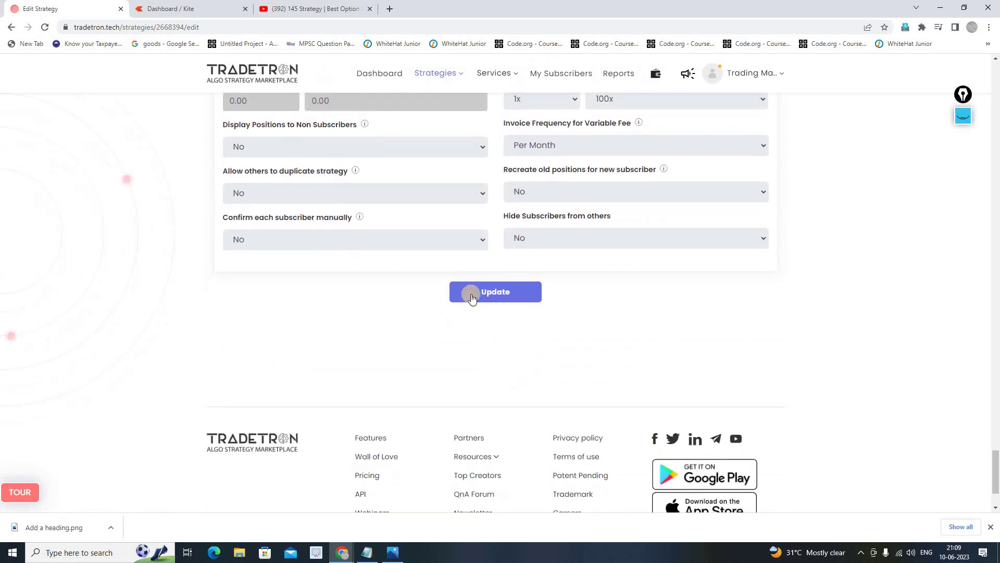
{"action": "left_click", "coordinate": [472, 290]}
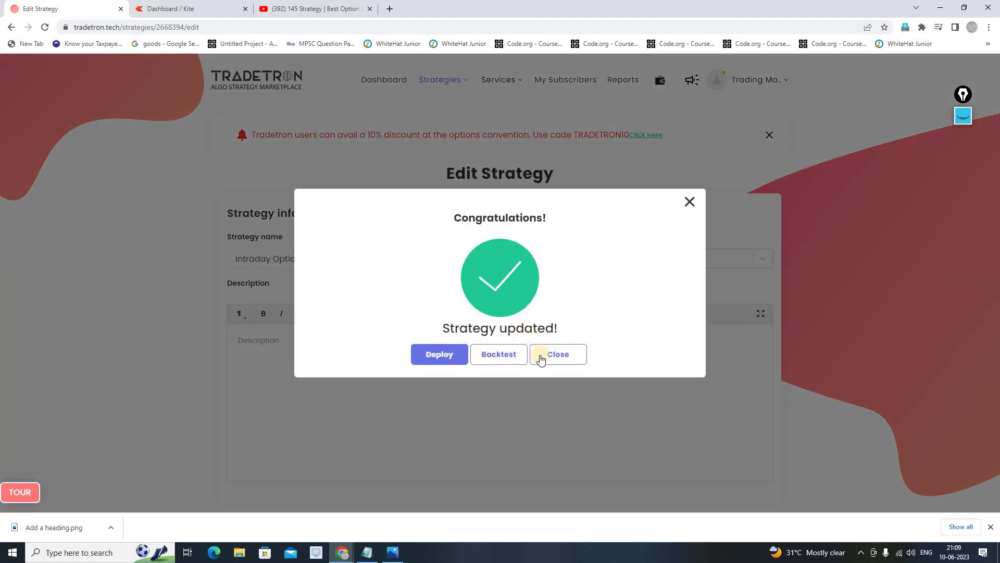
{"action": "left_click", "coordinate": [542, 356]}
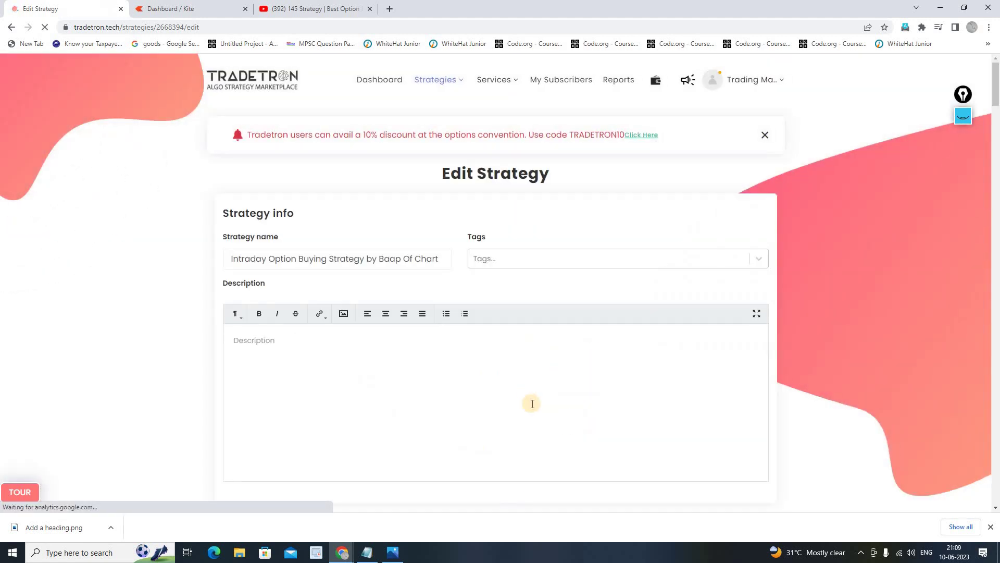
Recheck the Repair Once blocks of all four sets and save the strategy once more, dismissing the confirmation
{"action": "scroll", "coordinate": [532, 404], "scroll_direction": "down", "scroll_amount": 15}
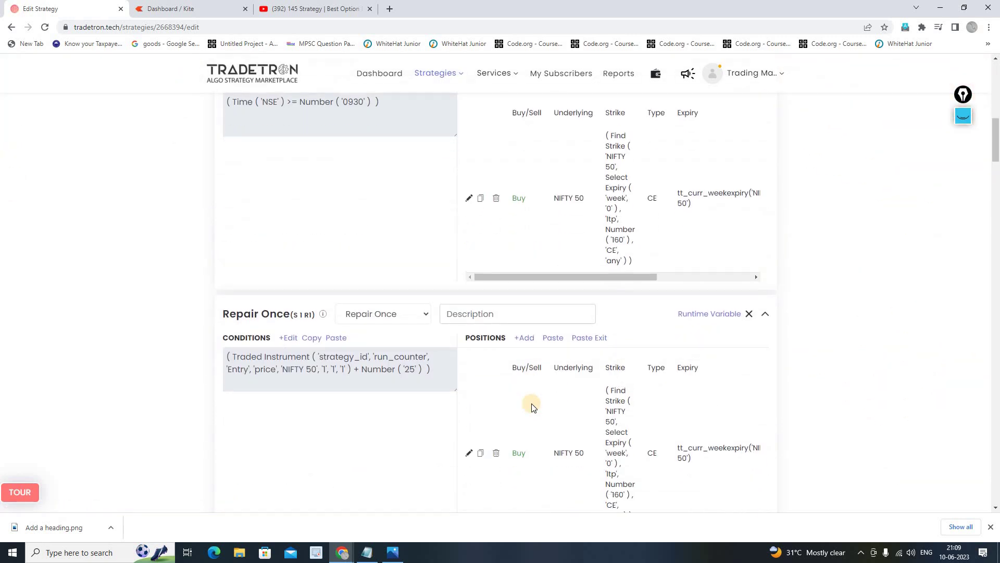
{"action": "scroll", "coordinate": [532, 404], "scroll_direction": "down", "scroll_amount": 20}
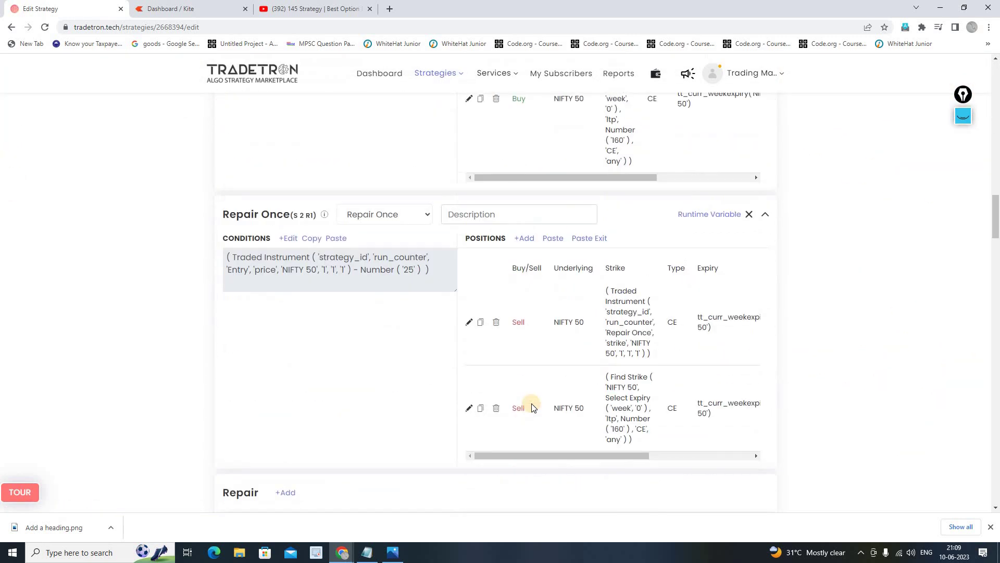
{"action": "scroll", "coordinate": [532, 404], "scroll_direction": "down", "scroll_amount": 6}
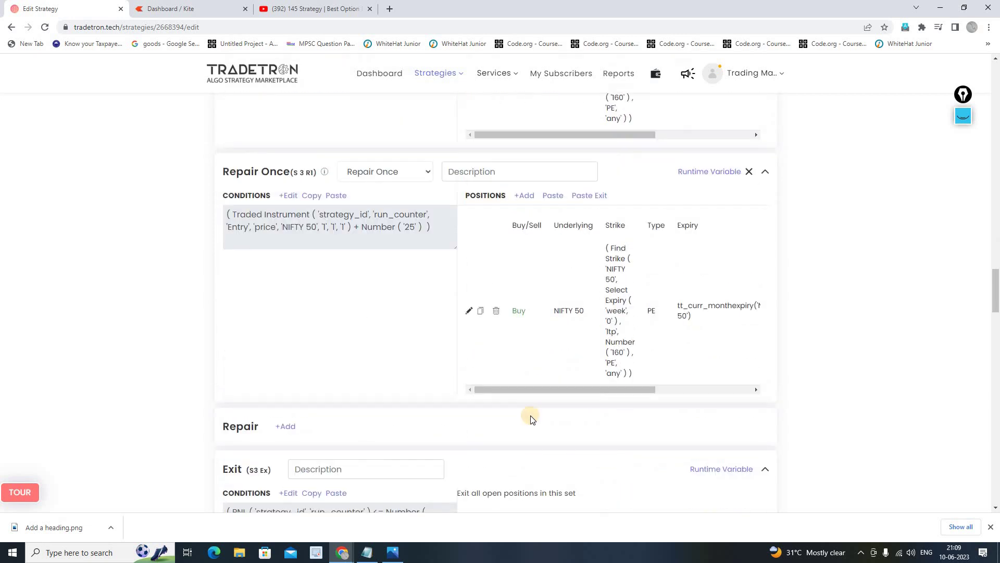
{"action": "scroll", "coordinate": [560, 417], "scroll_direction": "down", "scroll_amount": 20}
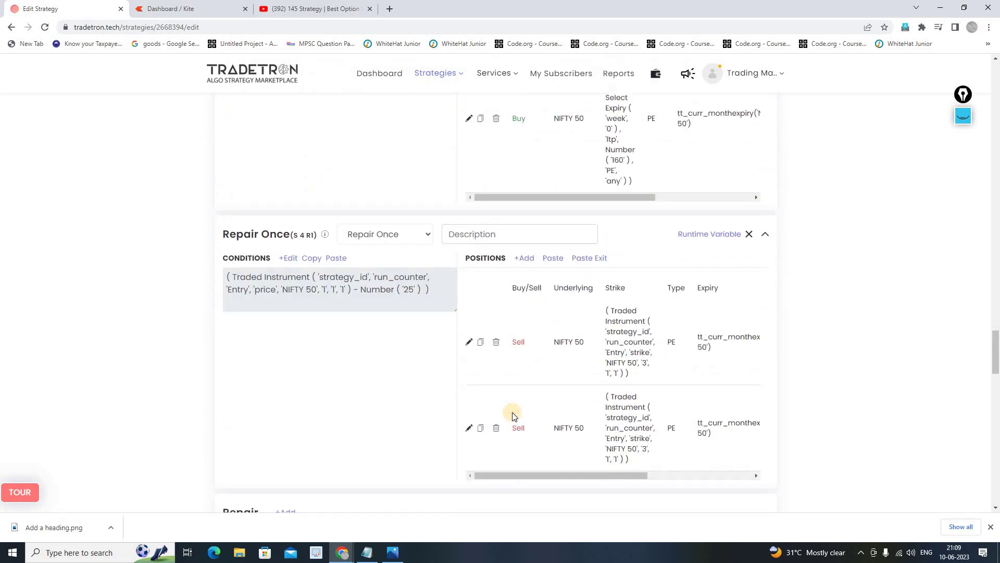
{"action": "scroll", "coordinate": [512, 412], "scroll_direction": "down", "scroll_amount": 15}
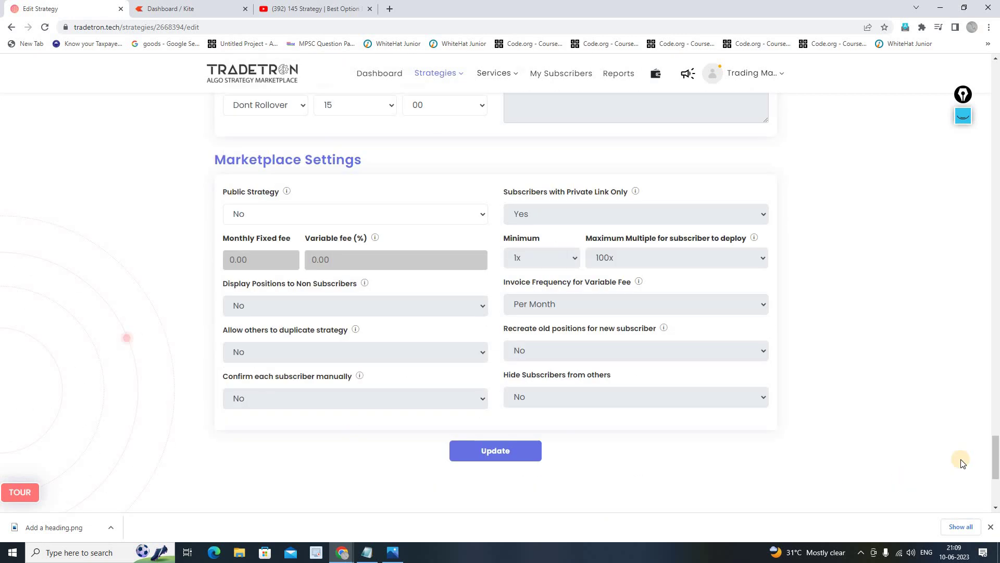
{"action": "left_click_drag", "start_coordinate": [996, 456], "coordinate": [996, 472]}
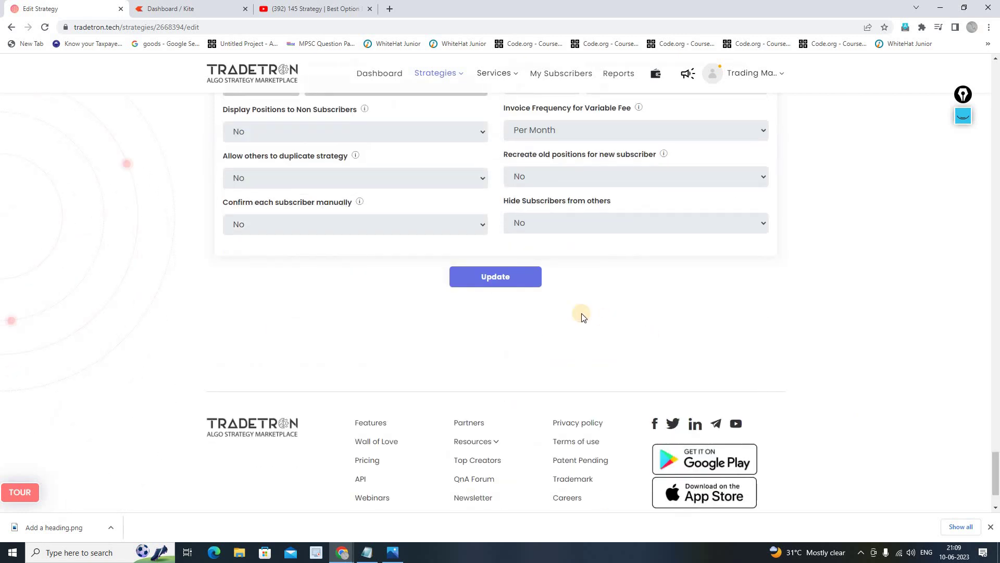
{"action": "left_click", "coordinate": [475, 279]}
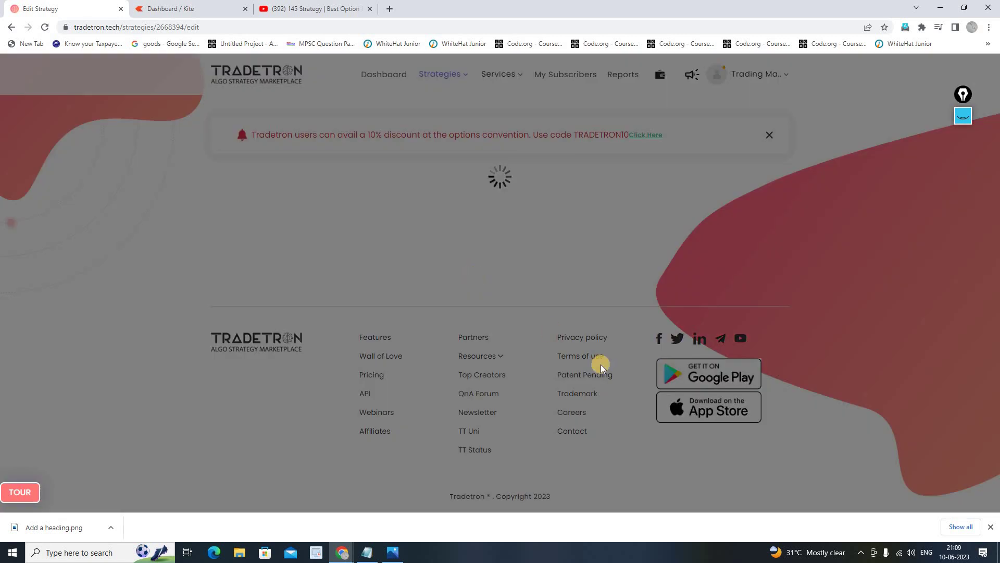
{"action": "left_click", "coordinate": [560, 357]}
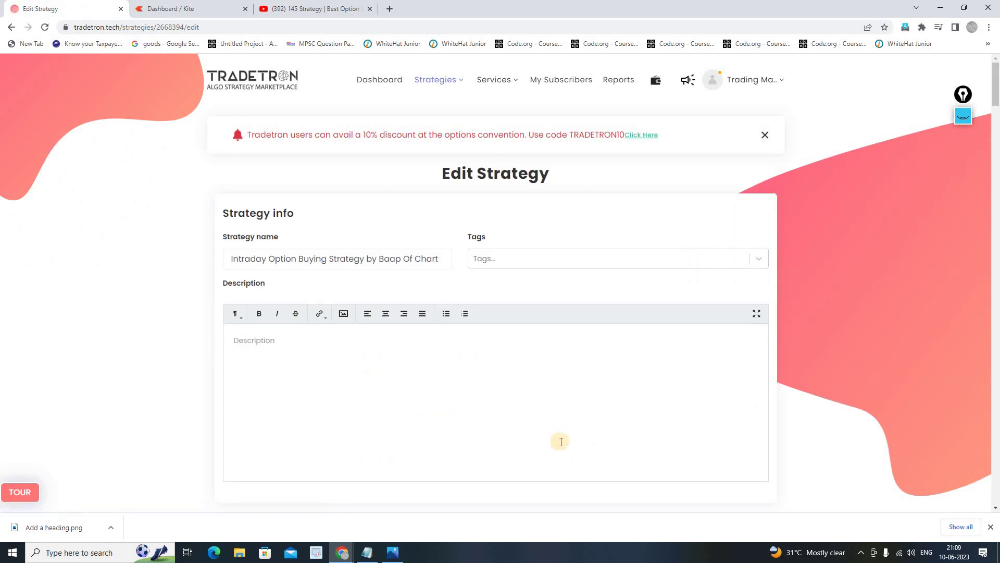
{"action": "scroll", "coordinate": [562, 443], "scroll_direction": "down", "scroll_amount": 6}
{"action": "scroll", "coordinate": [562, 443], "scroll_direction": "down", "scroll_amount": 7}
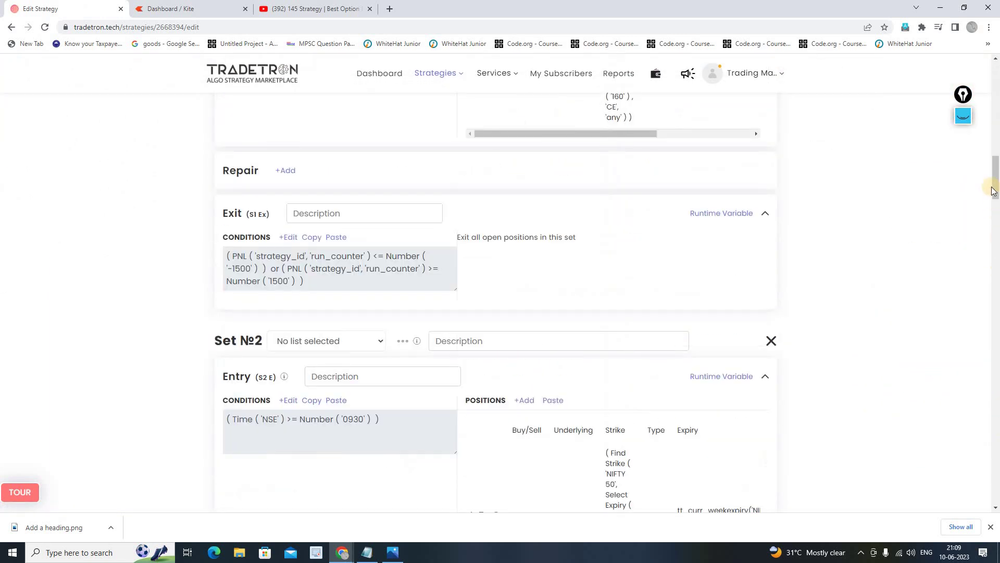
{"action": "left_click_drag", "start_coordinate": [997, 180], "coordinate": [938, 499]}
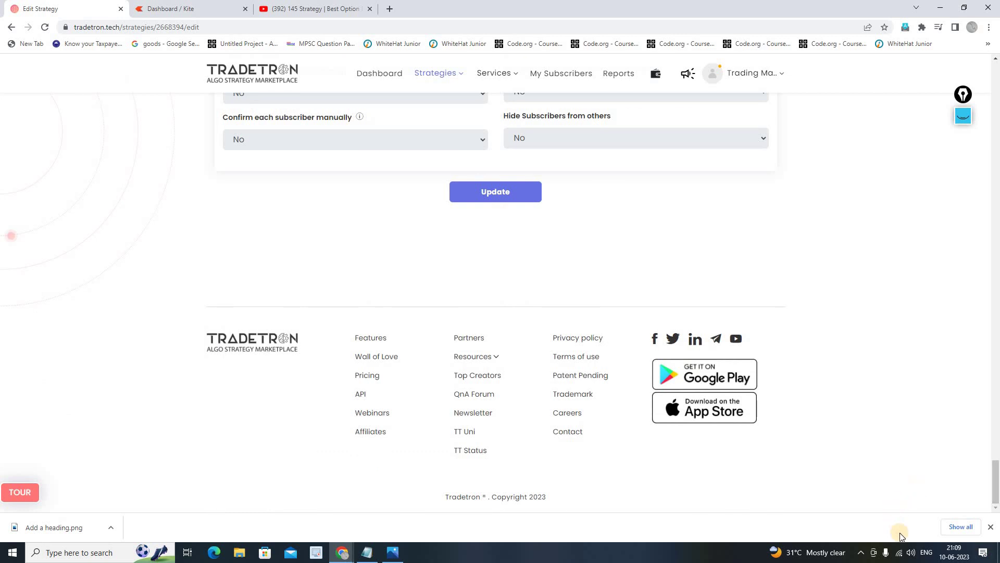
{"action": "left_click", "coordinate": [861, 553]}
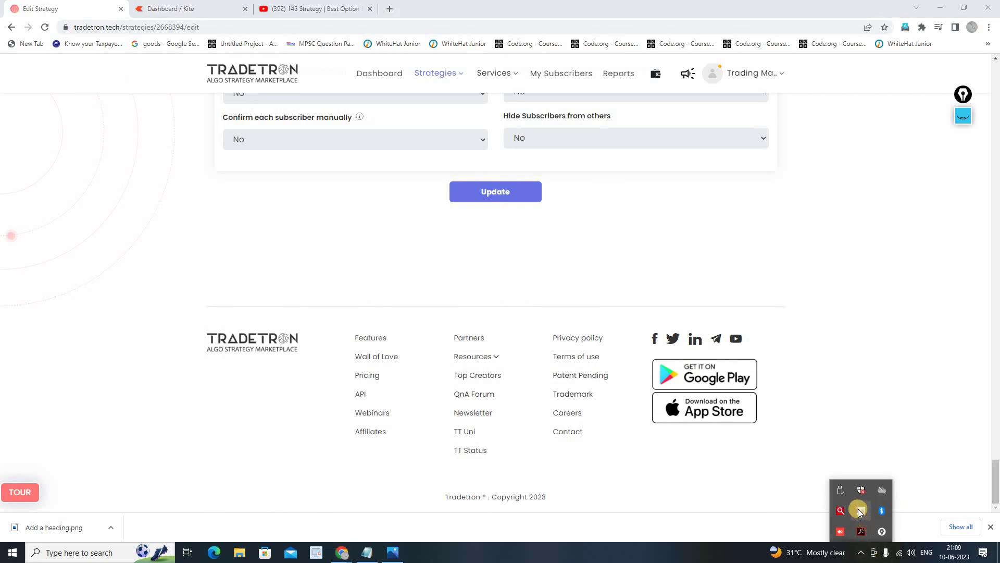